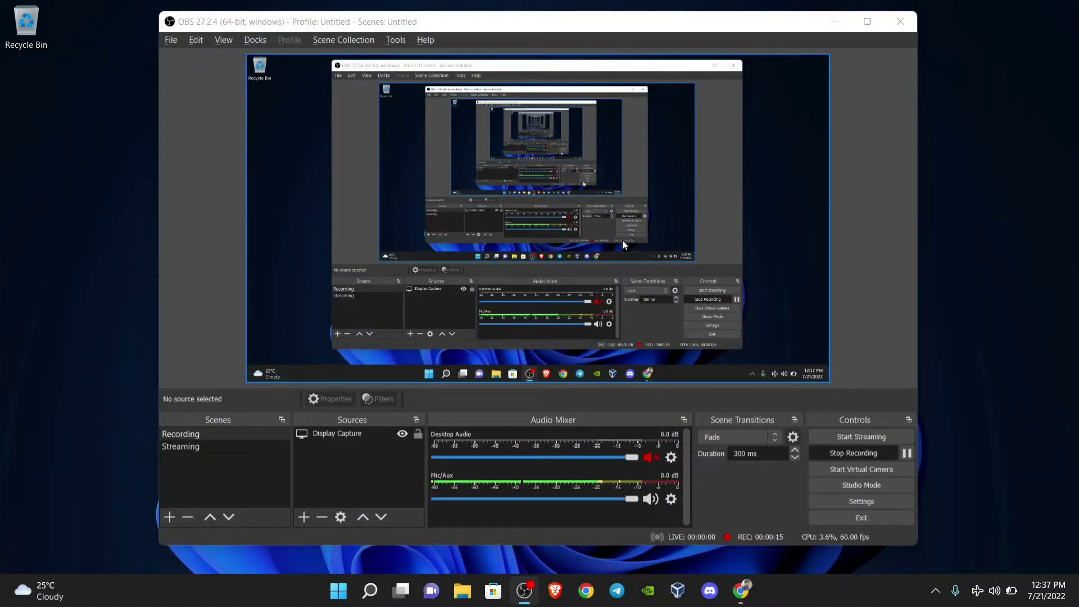
Bring the blank Chrome Incognito window to the front while OBS keeps recording
left_click(741, 590)
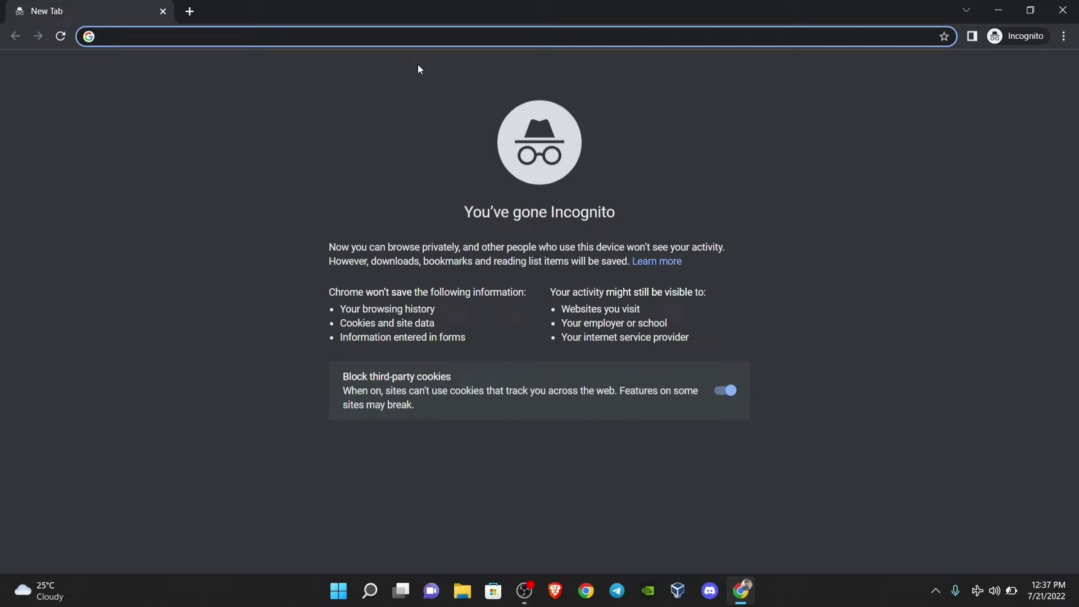
Load metislinux.org and skim the homepage tagline and the systemd-less description
type("metis")
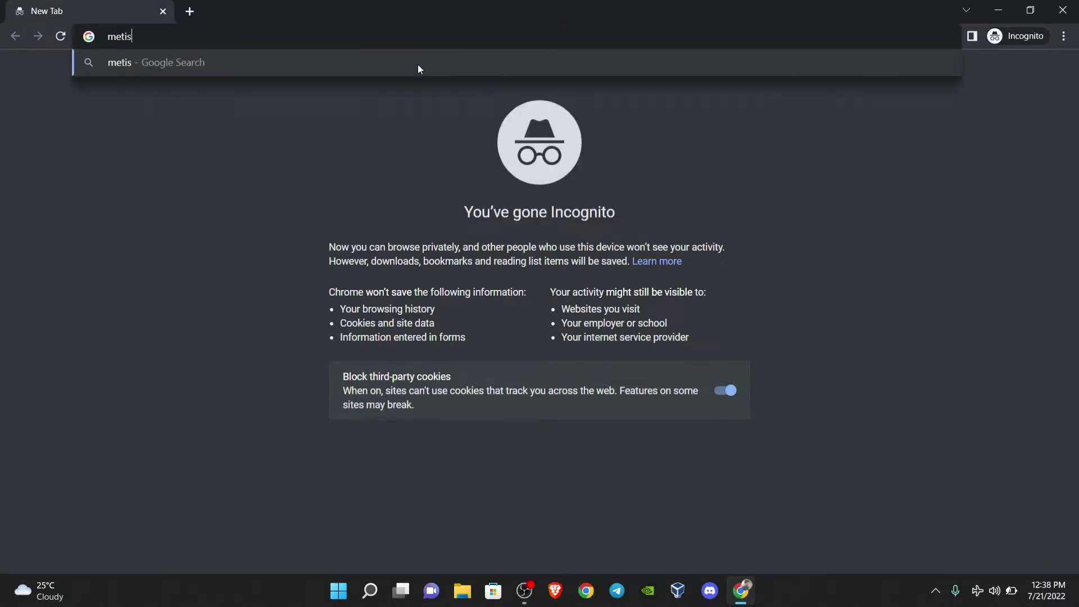
type("linux.org")
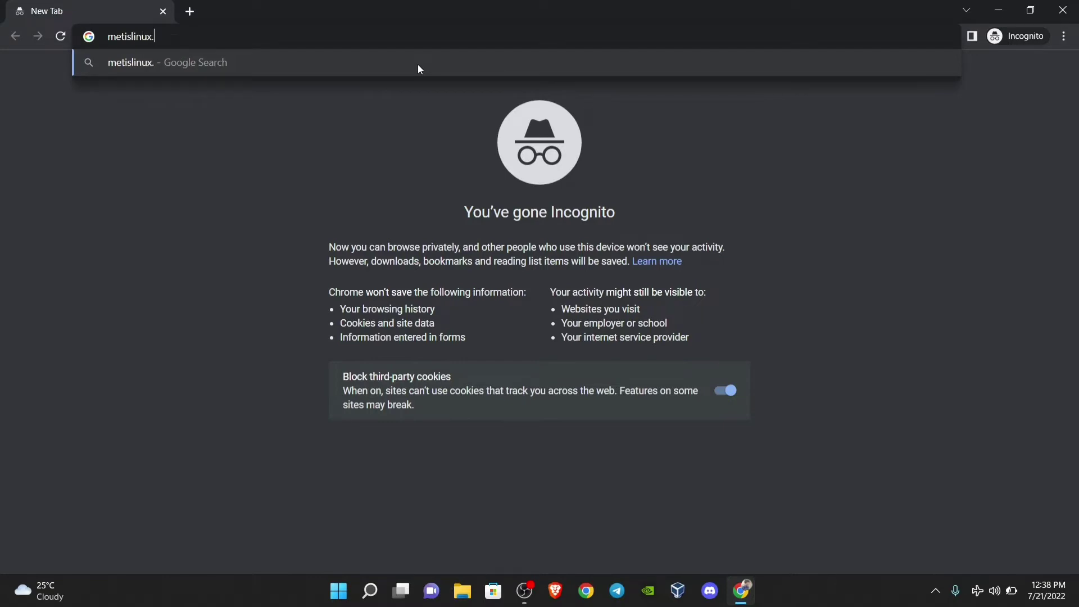
key("Return")
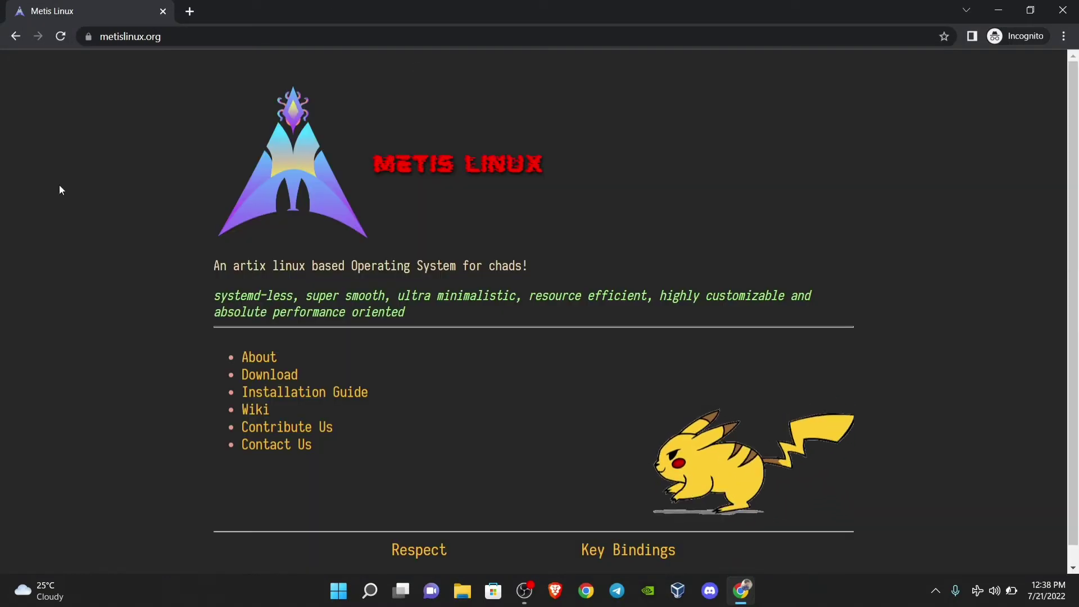
scroll(277, 241, "down", 1)
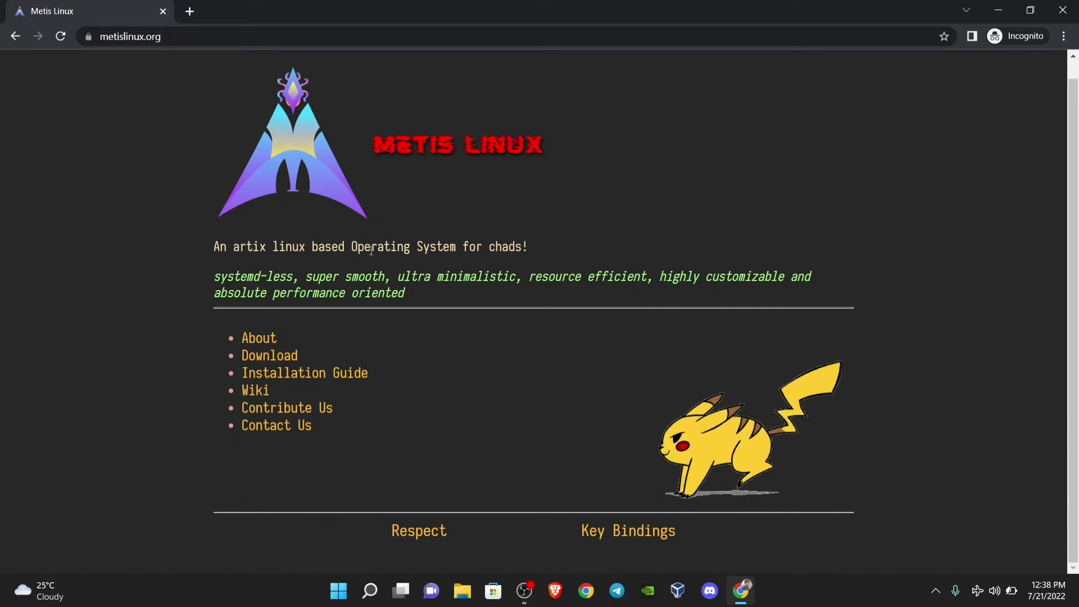
left_click_drag(377, 248, 425, 247)
left_click(318, 267)
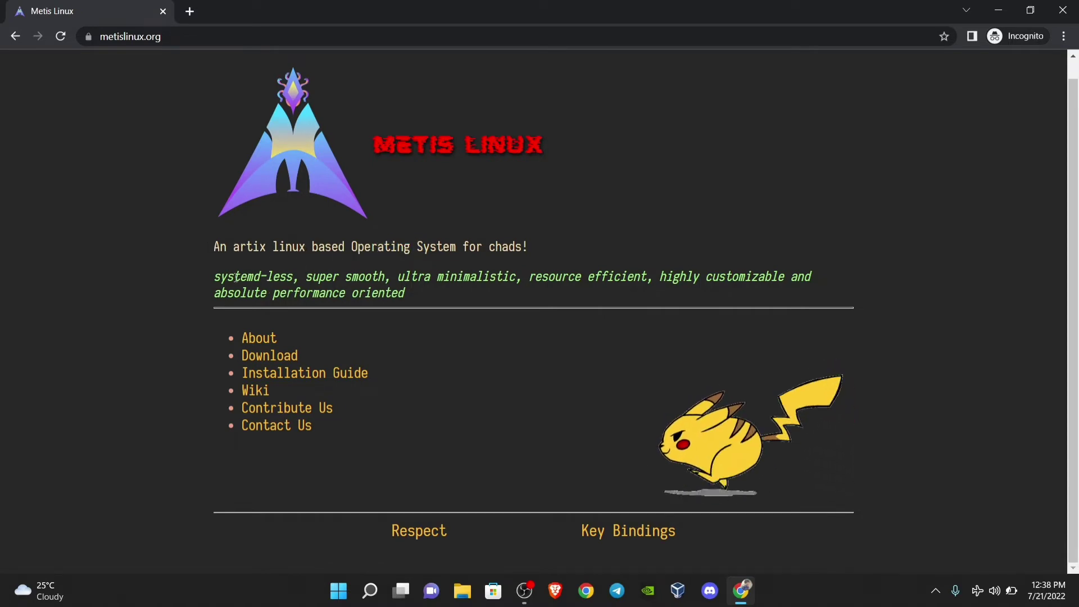
left_click_drag(214, 276, 515, 277)
Open the About Metis Linux page in a new tab and read its intro and Features
left_click(515, 277)
middle_click(254, 341)
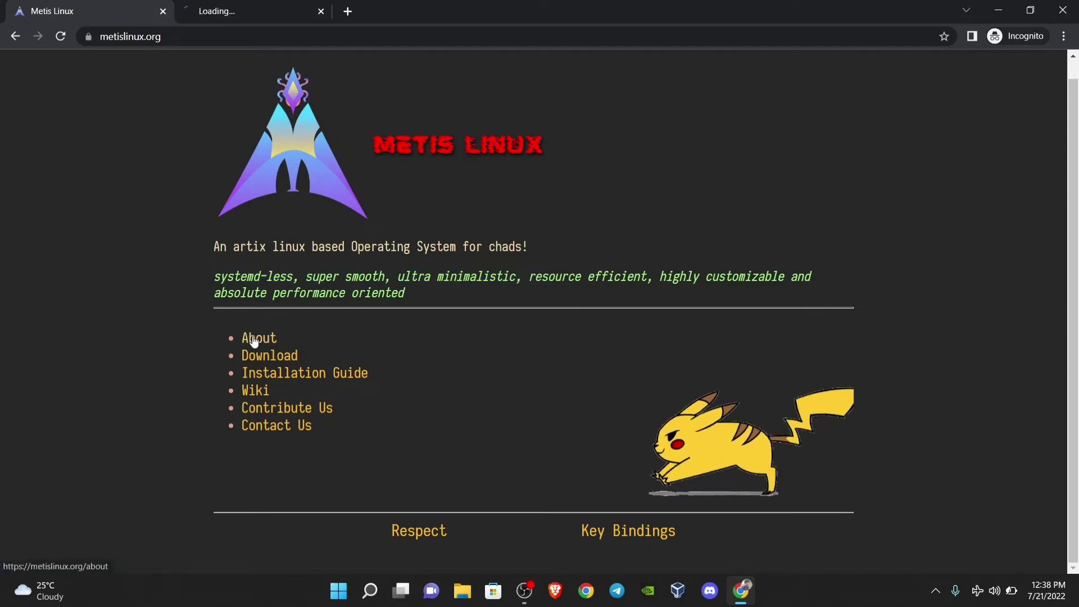
left_click(242, 11)
left_click_drag(234, 142, 620, 143)
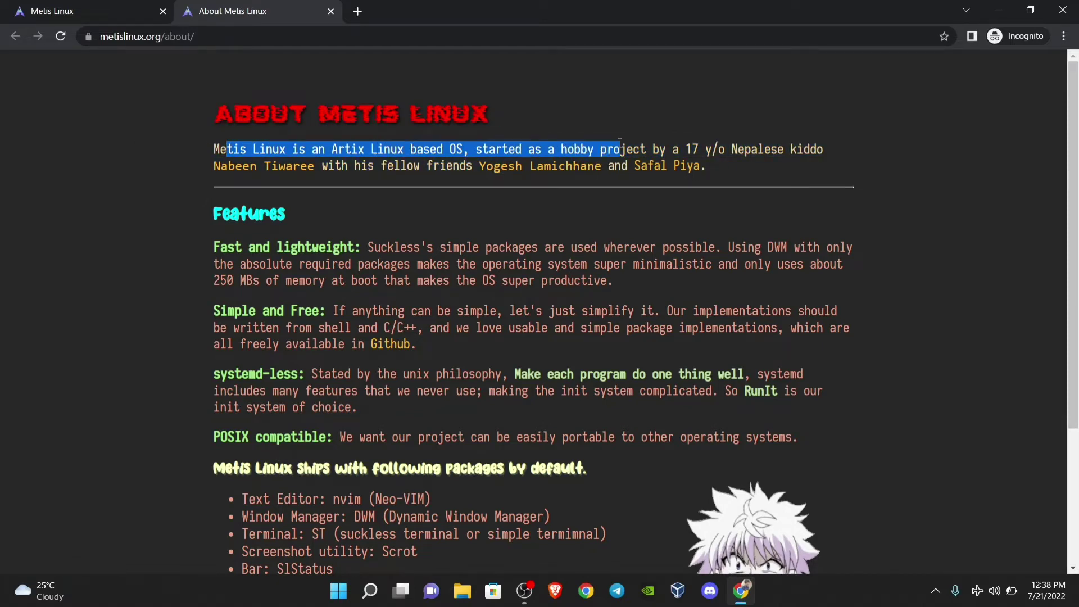
left_click(620, 144)
scroll(346, 268, "down", 4)
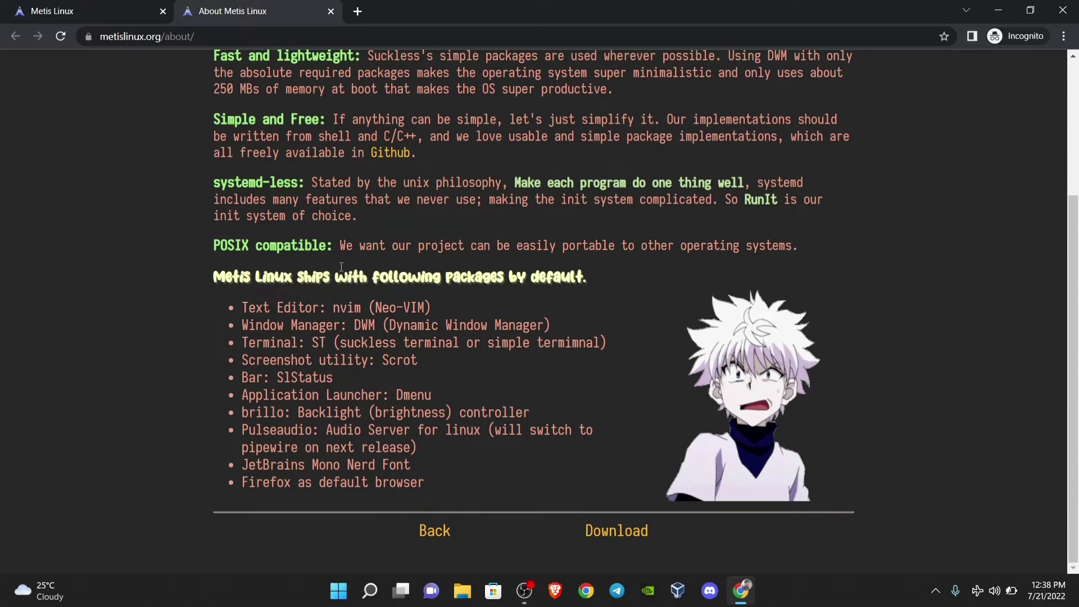
scroll(686, 270, "up", 2)
scroll(233, 79, "down", 1)
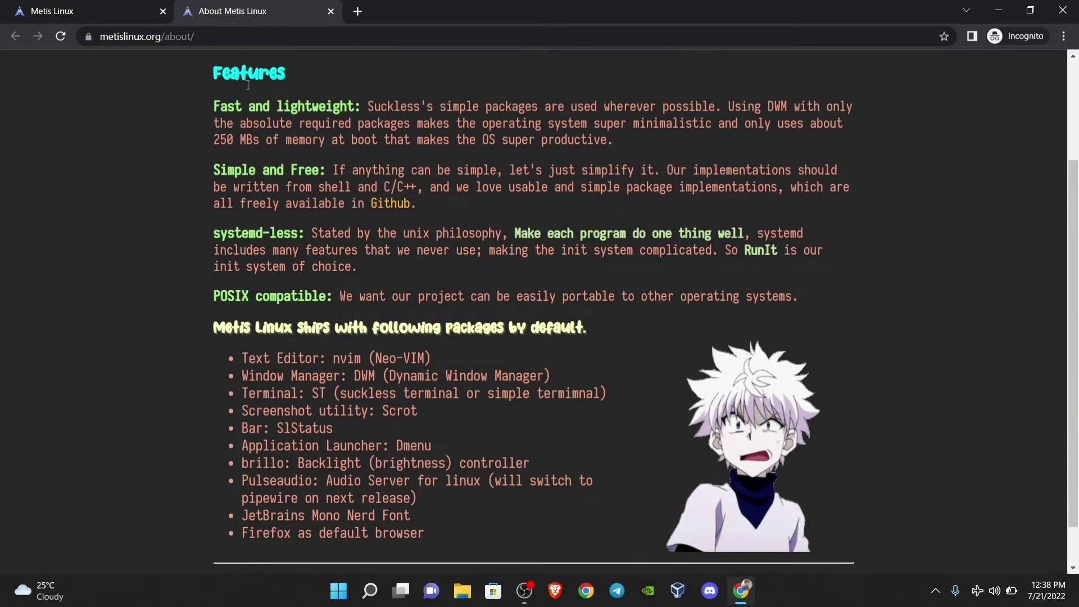
left_click_drag(233, 113, 425, 84)
left_click(440, 103)
scroll(734, 240, "down", 1)
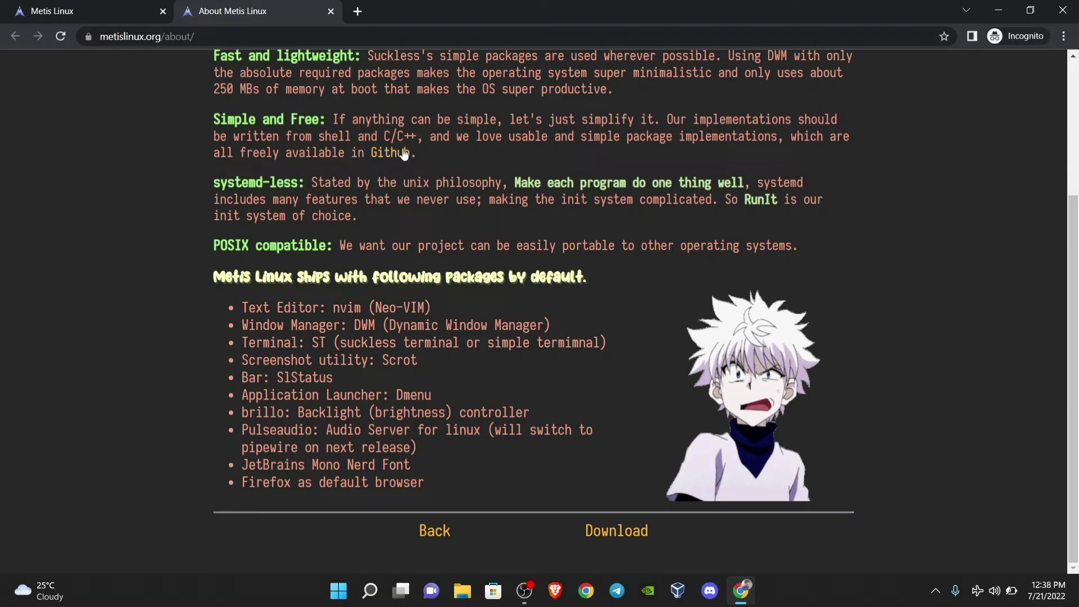
Minimize OBS, return to the About page, and read the nvim and DWM package lines
key("alt+Tab")
left_click(862, 21)
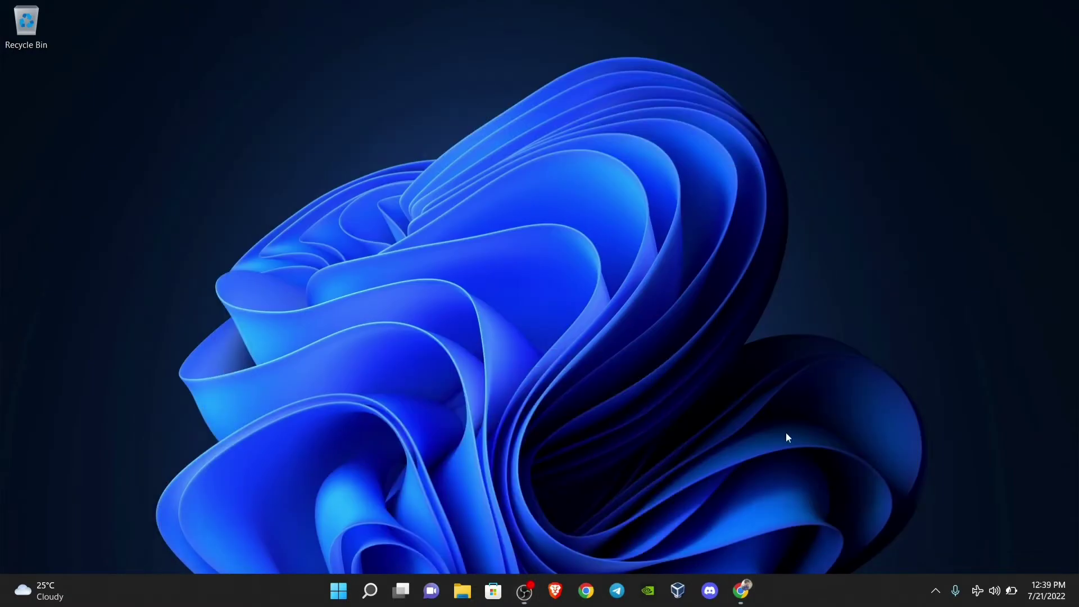
left_click(741, 589)
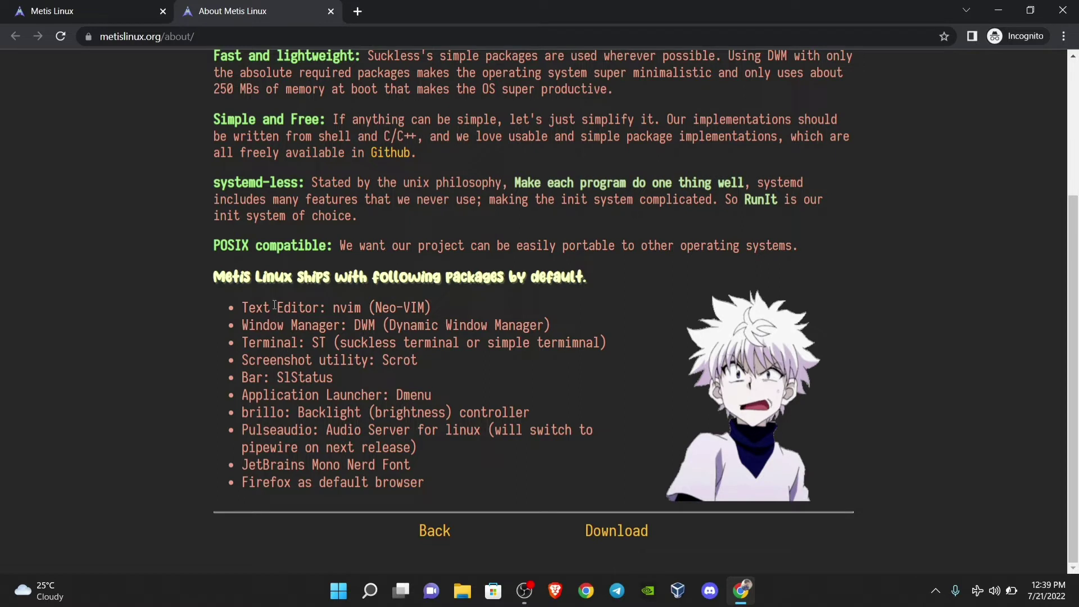
left_click_drag(245, 302, 392, 310)
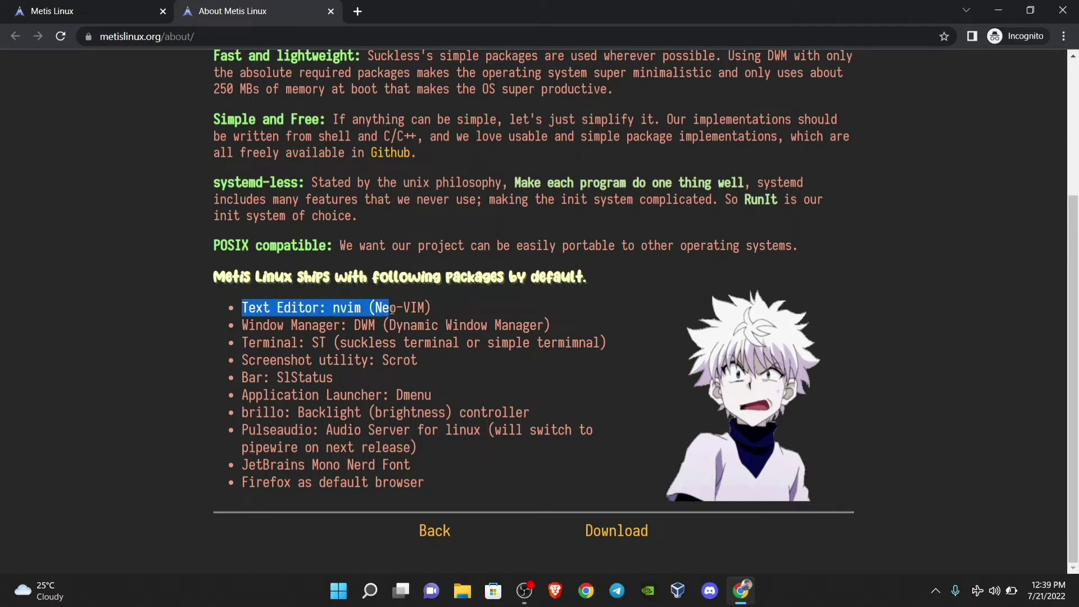
left_click_drag(256, 326, 375, 329)
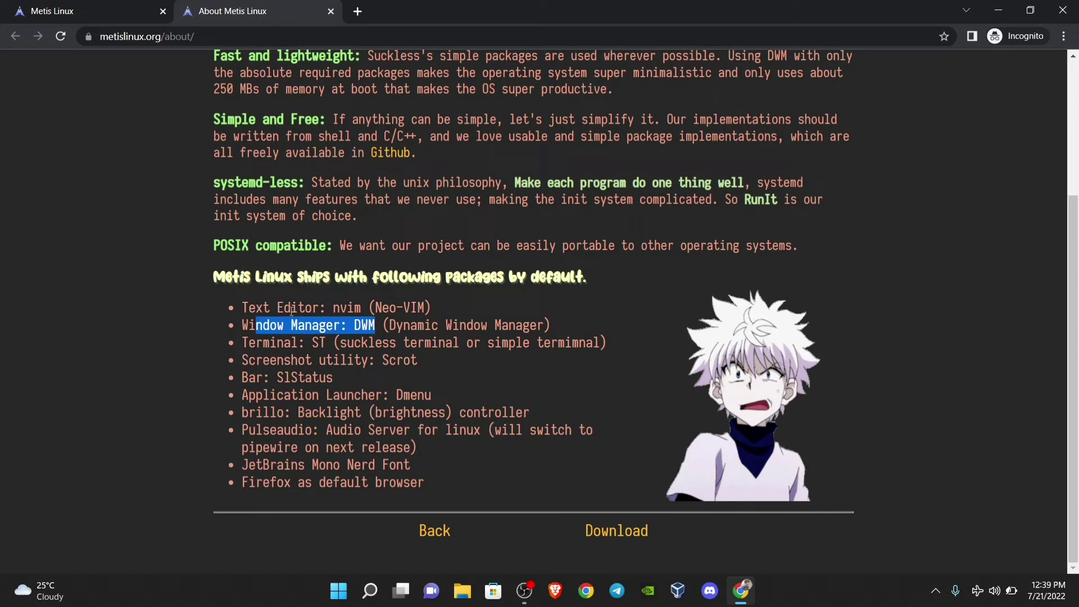
Replace the About tab with the Installation Guide and read its Calamares installer section
left_click(332, 13)
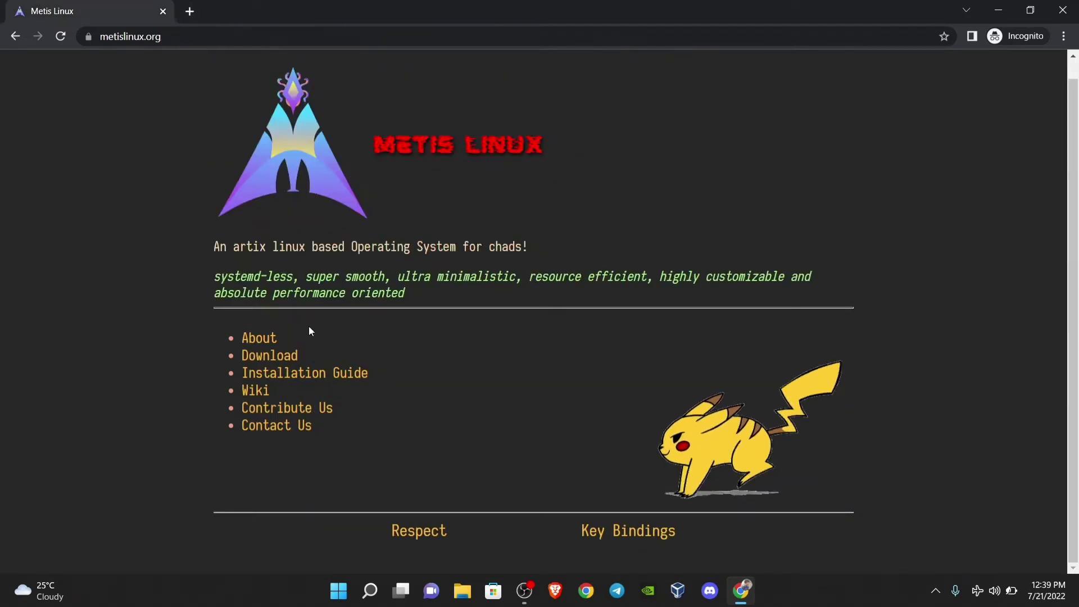
middle_click(308, 373)
left_click(279, 21)
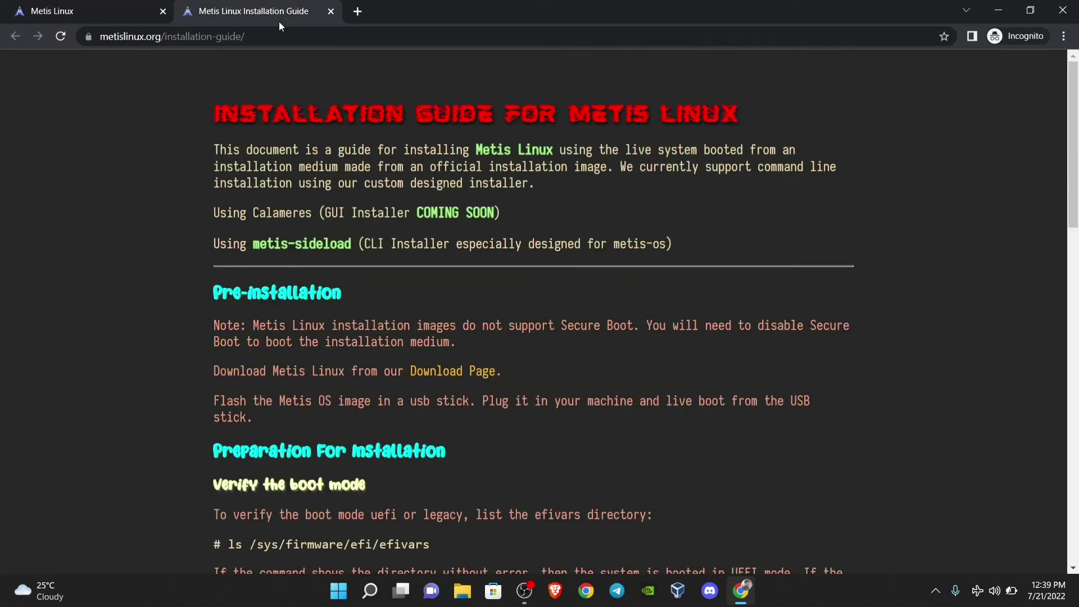
scroll(390, 262, "down", 2)
scroll(390, 262, "up", 2)
left_click_drag(230, 212, 449, 213)
left_click(417, 326)
Scroll down the Installation Guide to the login screenshot
scroll(417, 326, "down", 2)
scroll(400, 341, "down", 12)
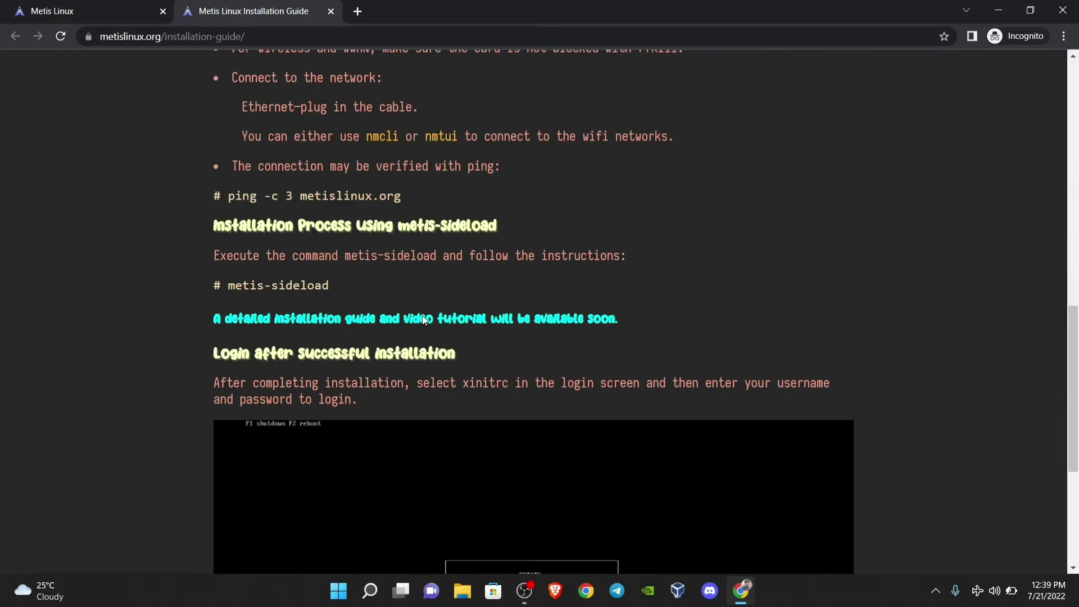
scroll(498, 344, "down", 5)
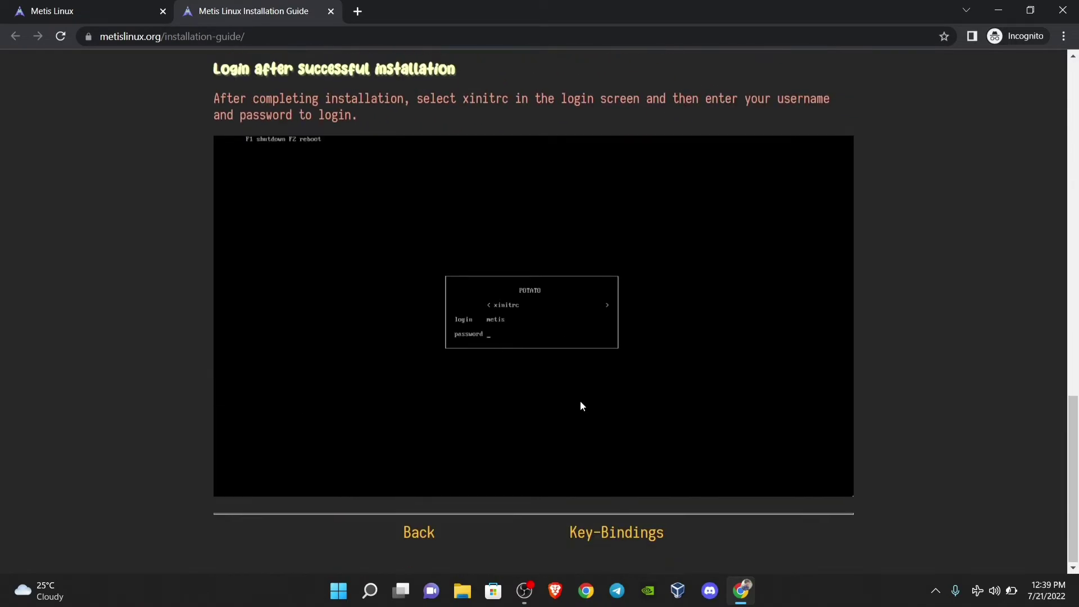
scroll(580, 401, "up", 20)
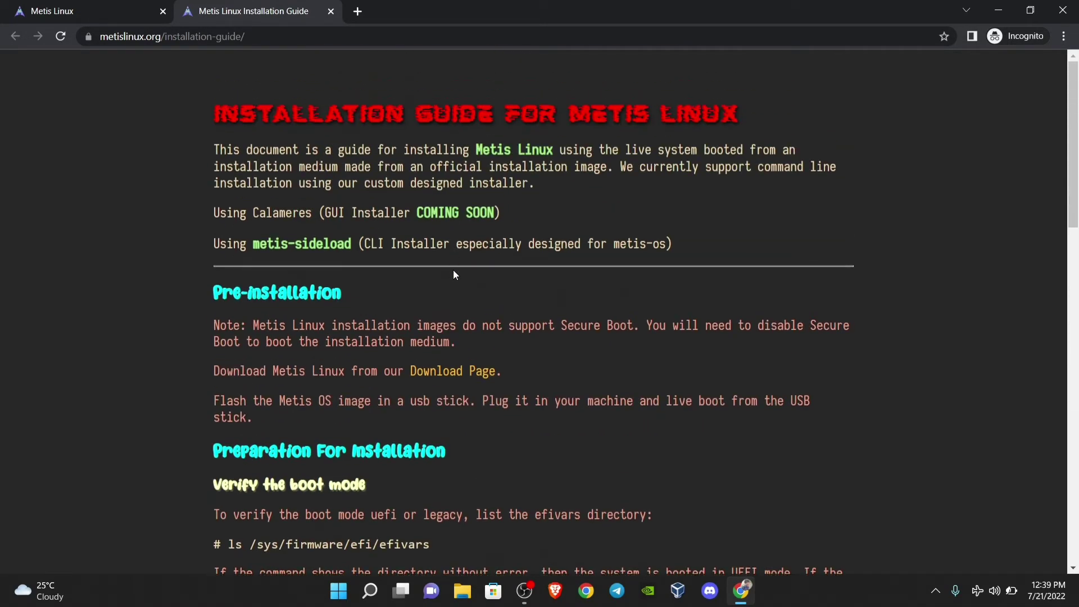
scroll(453, 269, "down", 12)
scroll(411, 304, "down", 1)
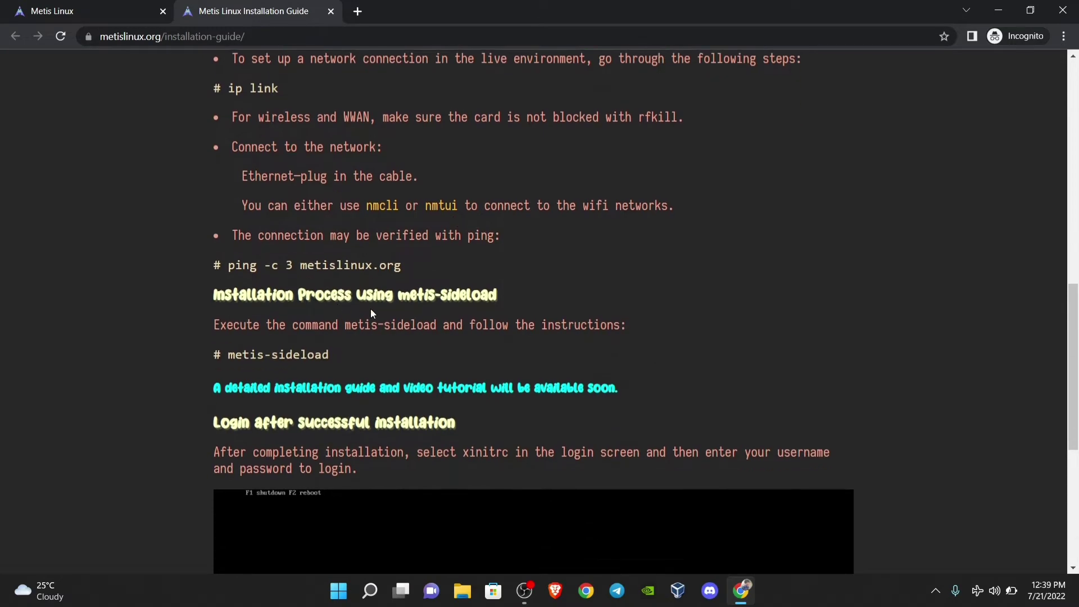
scroll(281, 358, "down", 5)
scroll(590, 281, "down", 1)
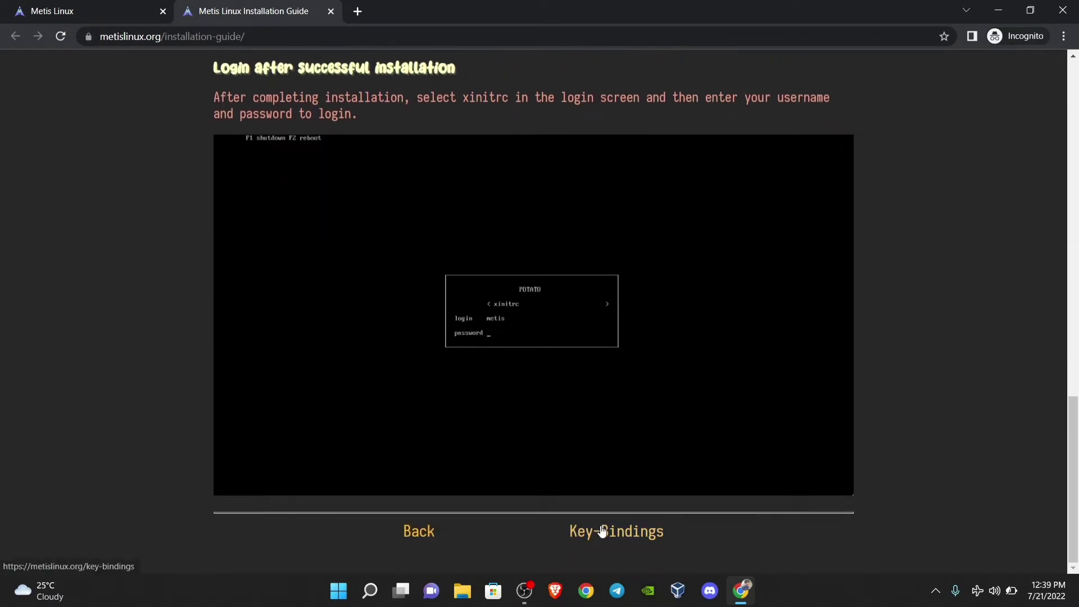
scroll(600, 527, "up", 1)
scroll(618, 506, "down", 1)
Read through the Key Bindings of Metis Linux shortcut list, then return to the home tab
left_click(622, 543)
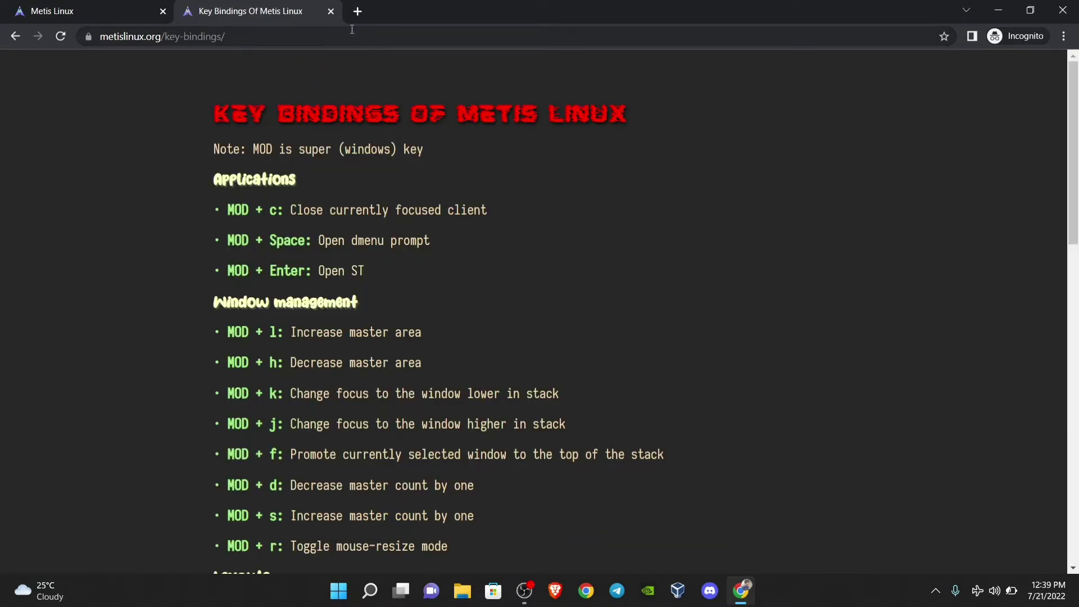
left_click_drag(212, 112, 342, 108)
left_click(246, 92)
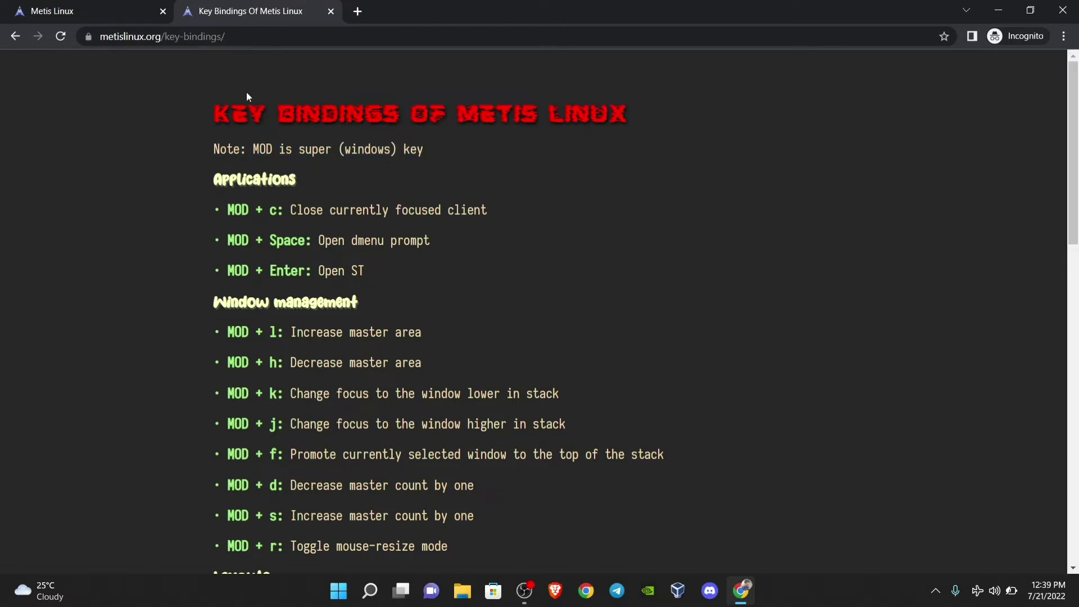
scroll(246, 91, "down", 5)
scroll(289, 112, "down", 6)
scroll(294, 176, "up", 6)
scroll(239, 134, "up", 5)
left_click_drag(216, 111, 586, 116)
left_click(189, 170)
scroll(243, 167, "down", 4)
scroll(343, 289, "down", 12)
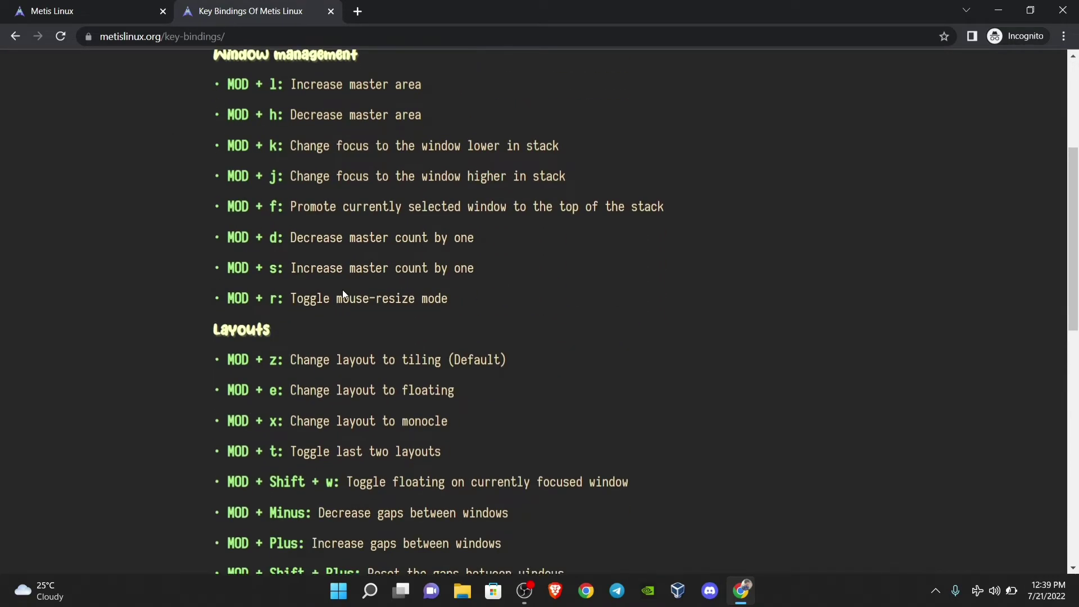
left_click(139, 6)
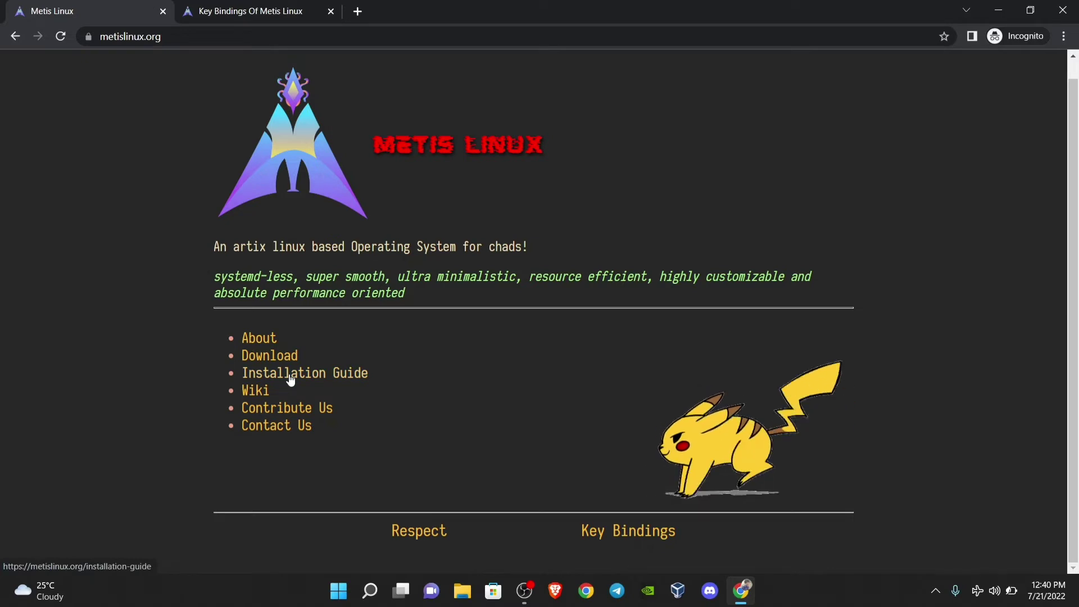
Skim the Metis Linux Wiki in a new tab, then close it and return home
middle_click(256, 391)
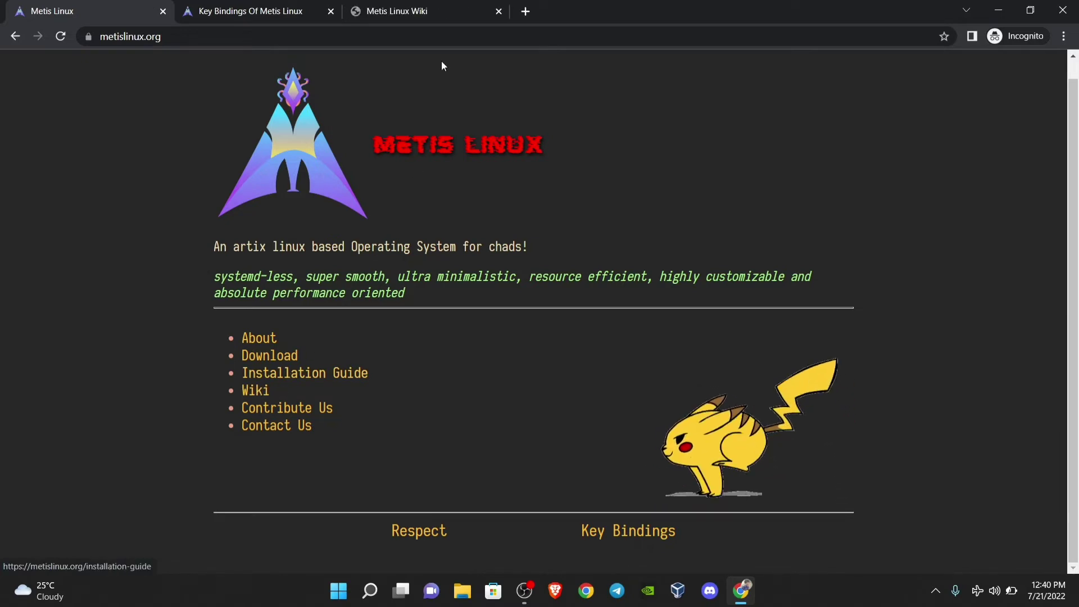
left_click(428, 4)
left_click_drag(221, 110, 689, 231)
left_click(384, 421)
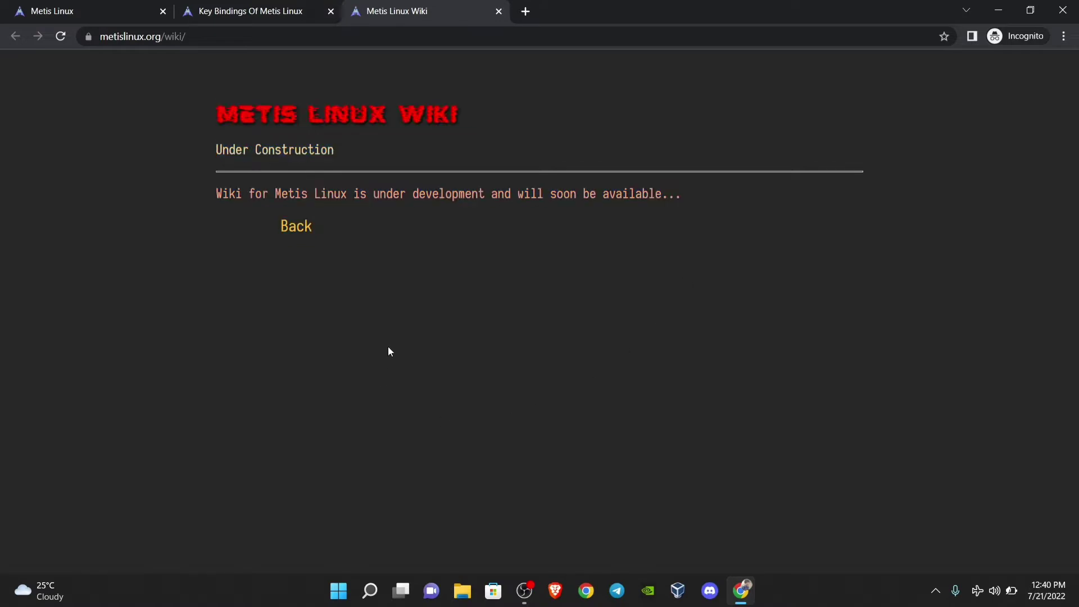
left_click(504, 13)
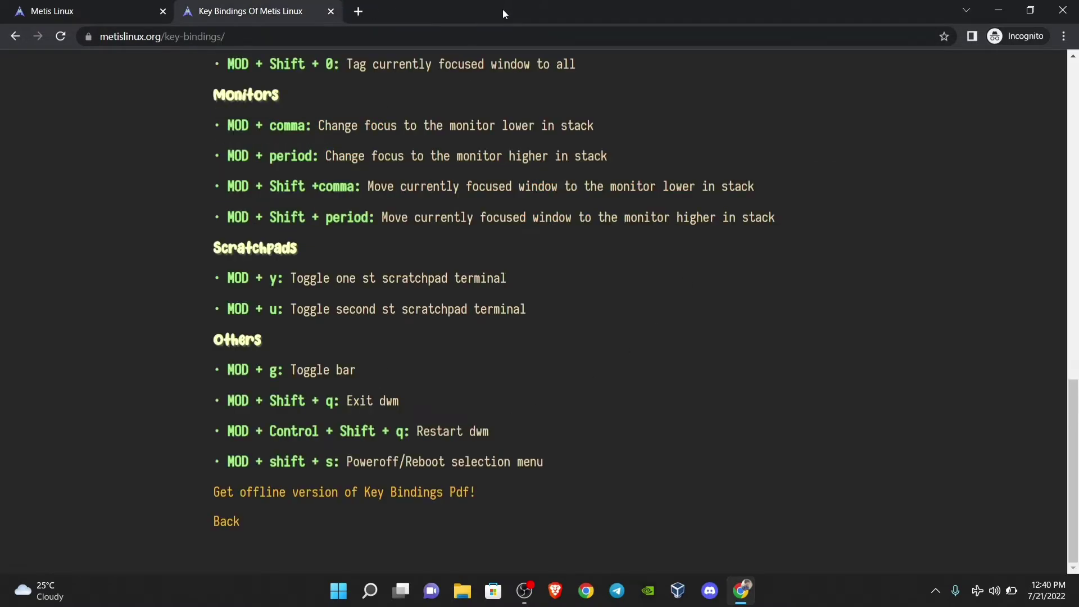
left_click(81, 7)
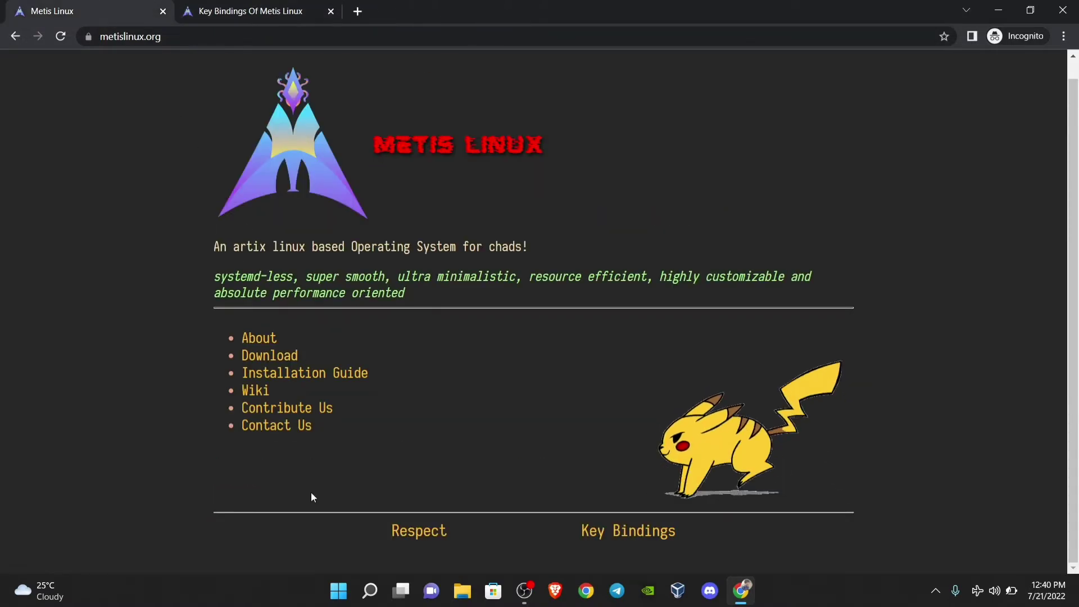
Read the Contribute and Contact pages, then close the Contact and Key Bindings tabs
middle_click(295, 409)
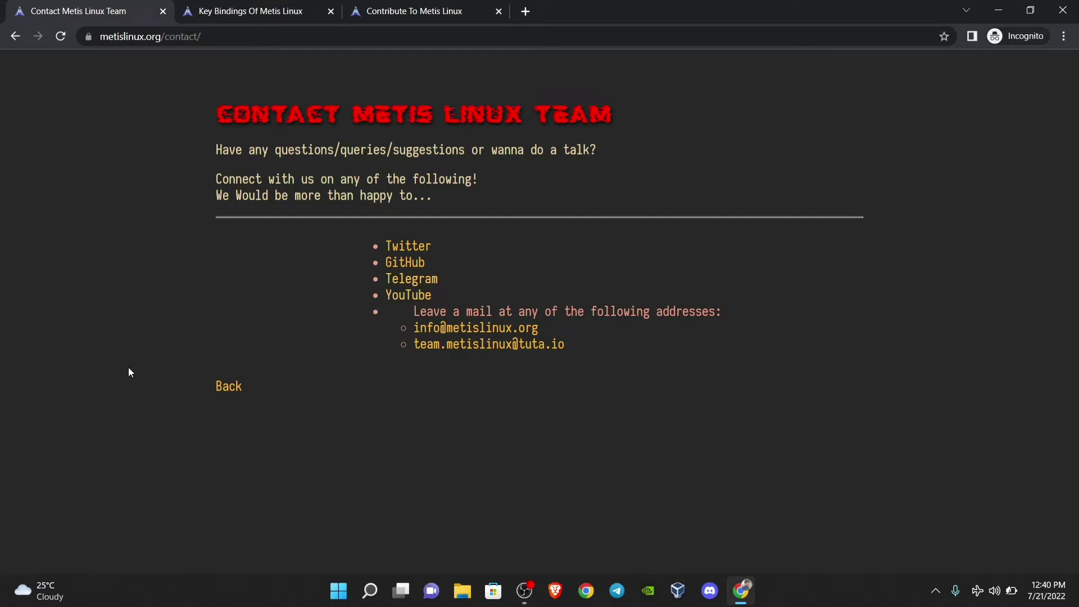
left_click_drag(223, 112, 333, 430)
left_click_drag(339, 363, 156, 58)
left_click(163, 12)
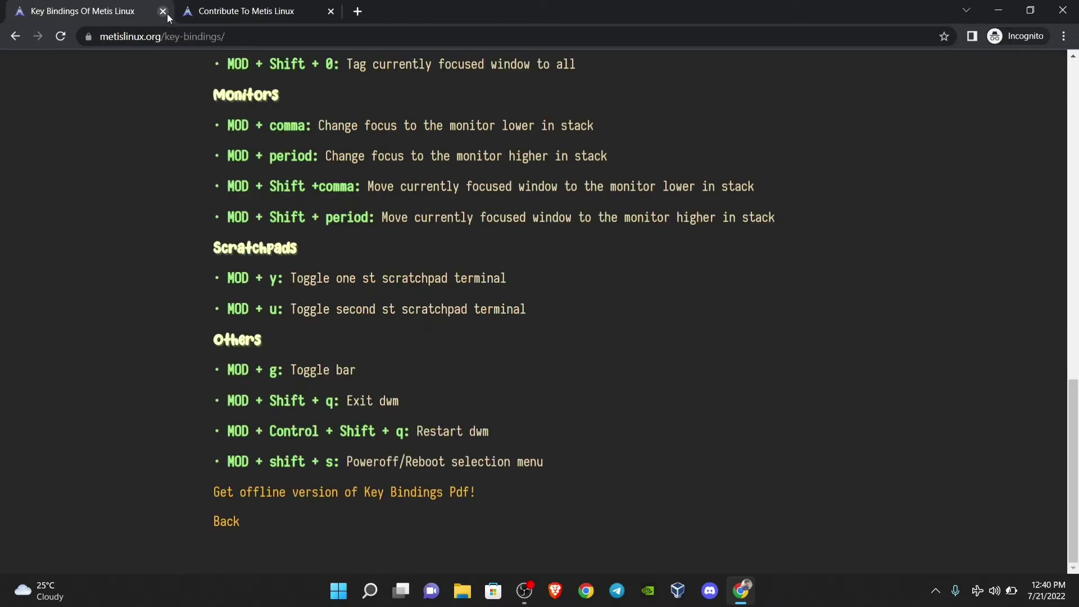
left_click(163, 12)
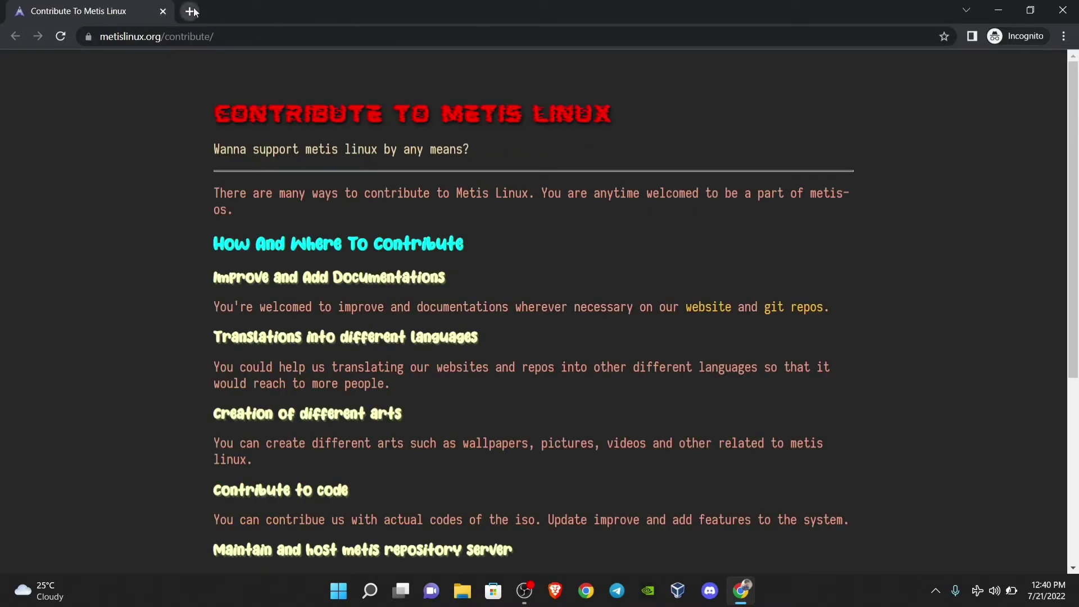
Trim the address back to metislinux.org and load the home page
left_click(226, 37)
left_click(260, 37)
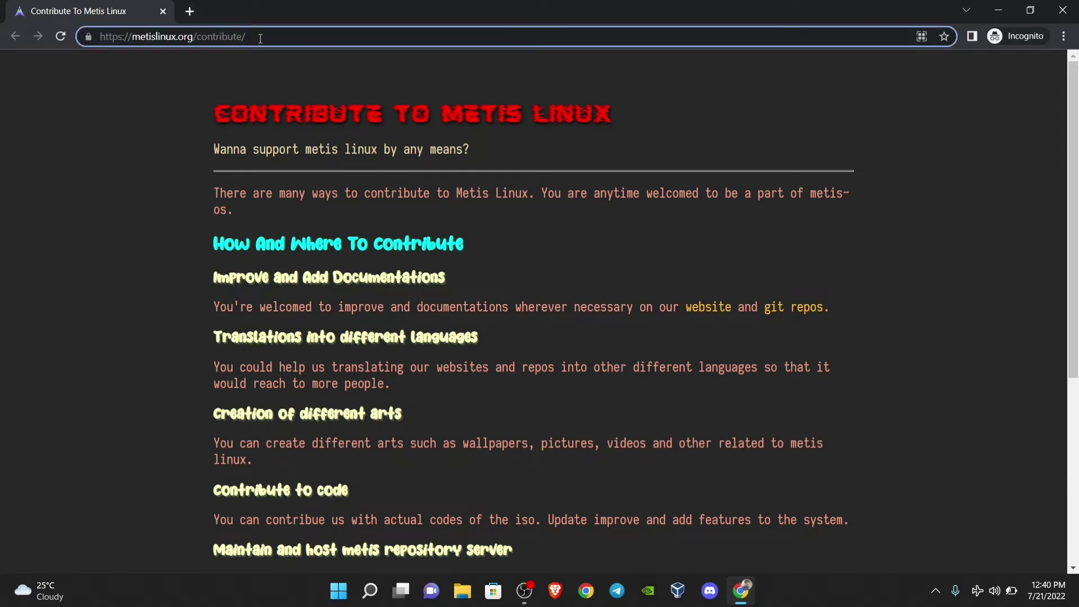
key("BackSpace")
key("BackSpace")
key("BackSpace")
key("BackSpace")
key("BackSpace")
key("BackSpace")
key("BackSpace")
key("BackSpace")
key("BackSpace")
key("BackSpace")
key("BackSpace")
key("Return")
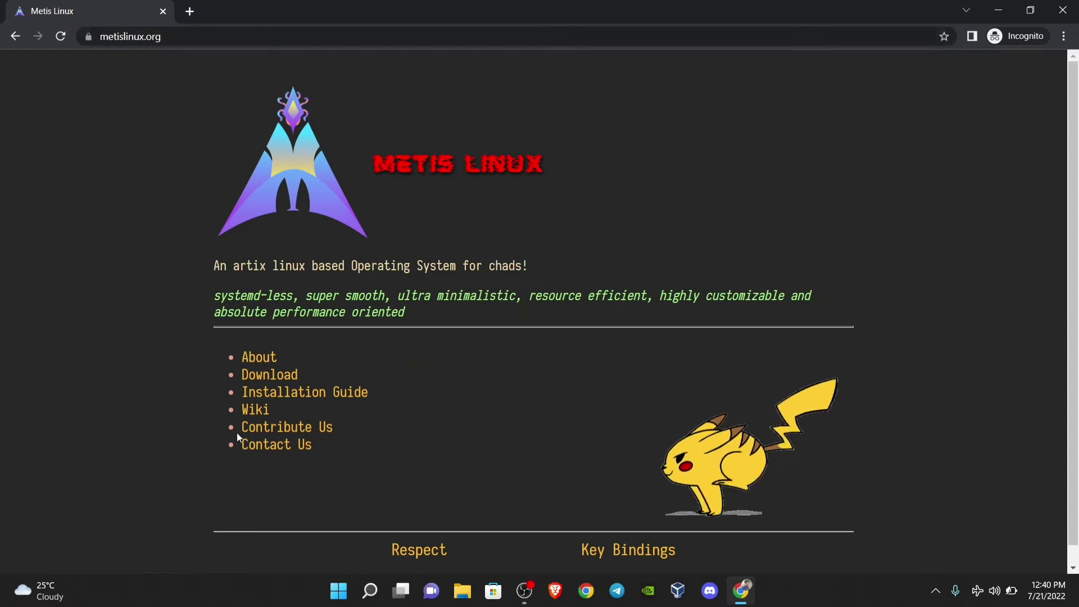
Browse the Download Metis Linux page, then close the Chrome window
left_click(256, 376)
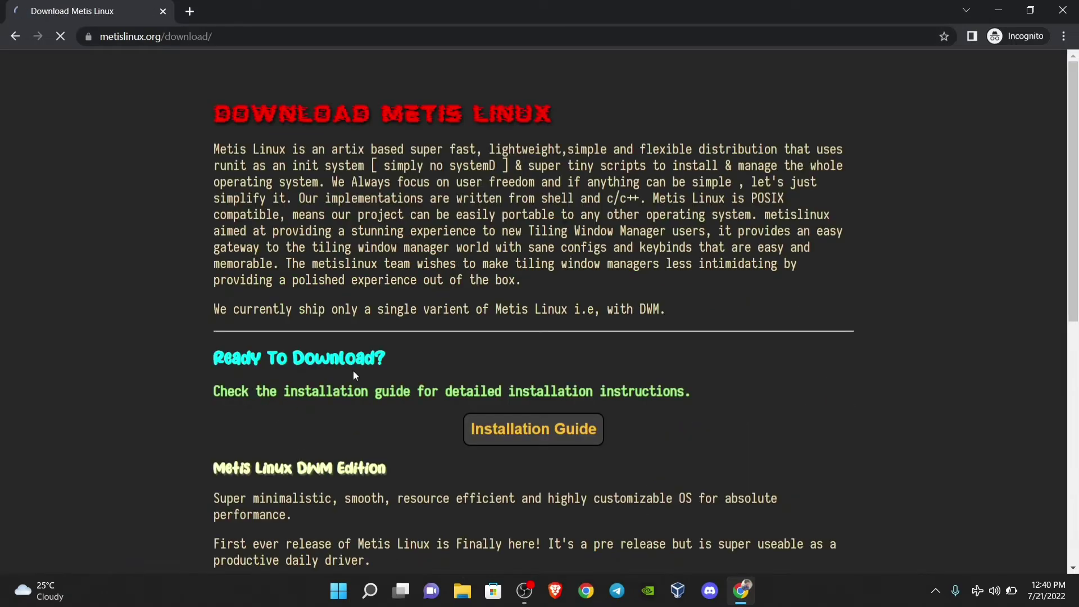
scroll(353, 373, "down", 6)
scroll(506, 315, "down", 2)
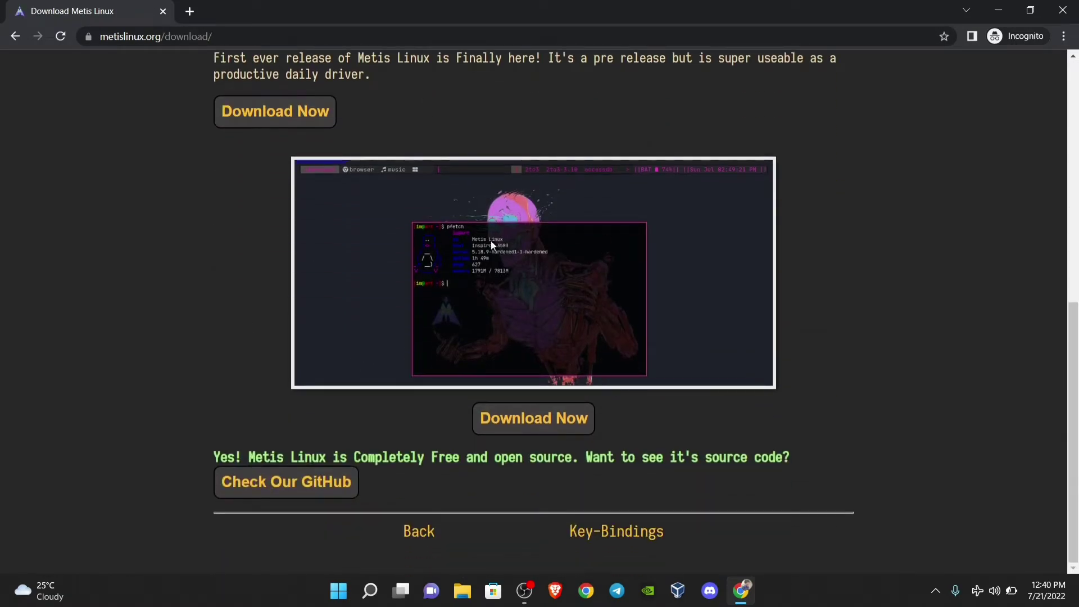
scroll(471, 237, "up", 1)
scroll(449, 329, "up", 4)
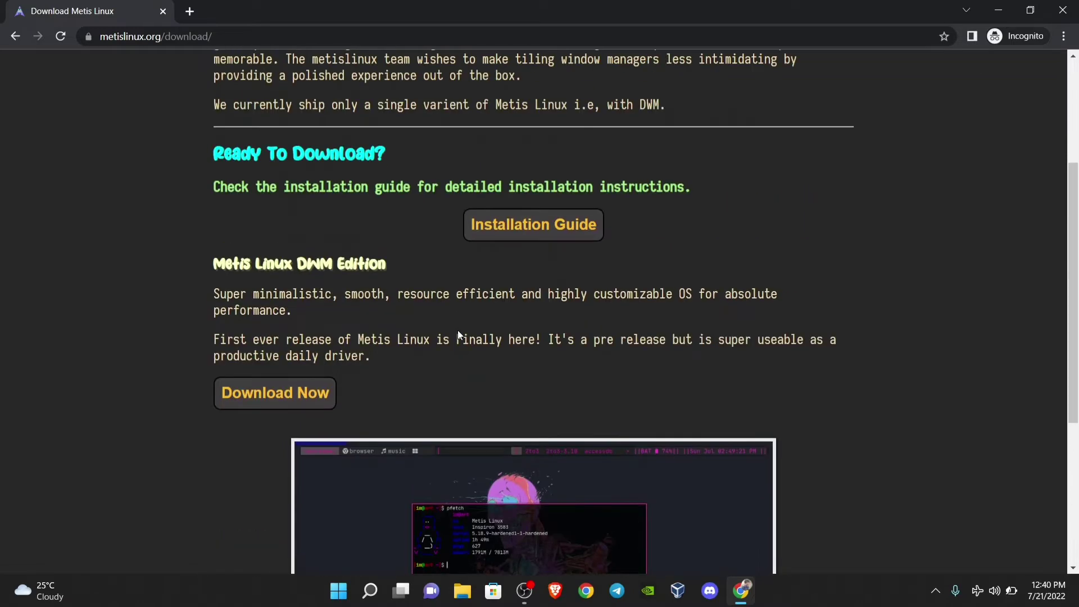
scroll(457, 329, "down", 5)
scroll(517, 225, "up", 2)
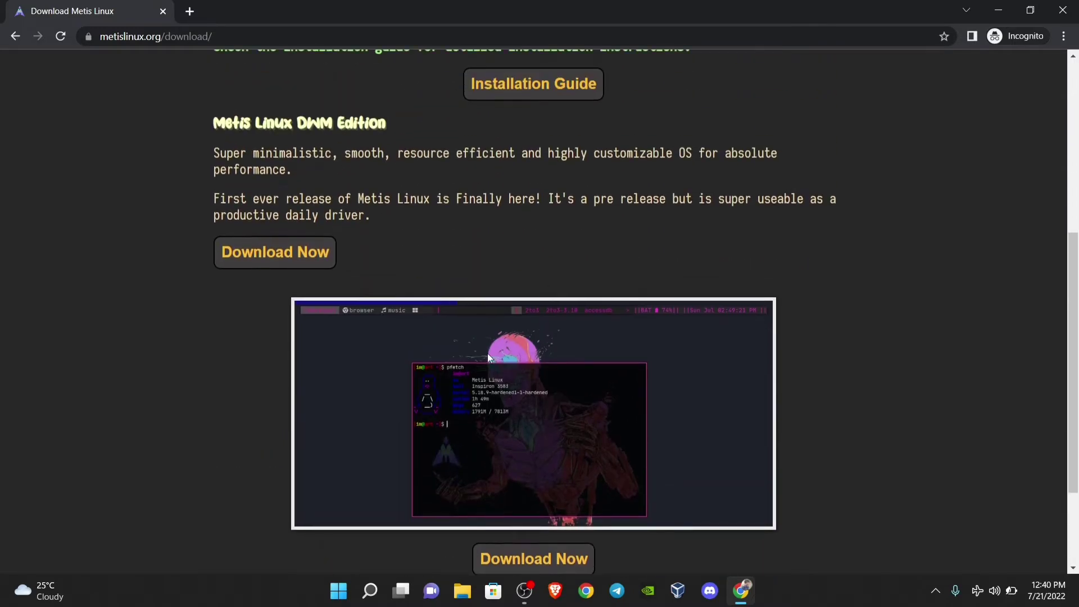
left_click_drag(475, 366, 479, 441)
scroll(588, 114, "up", 6)
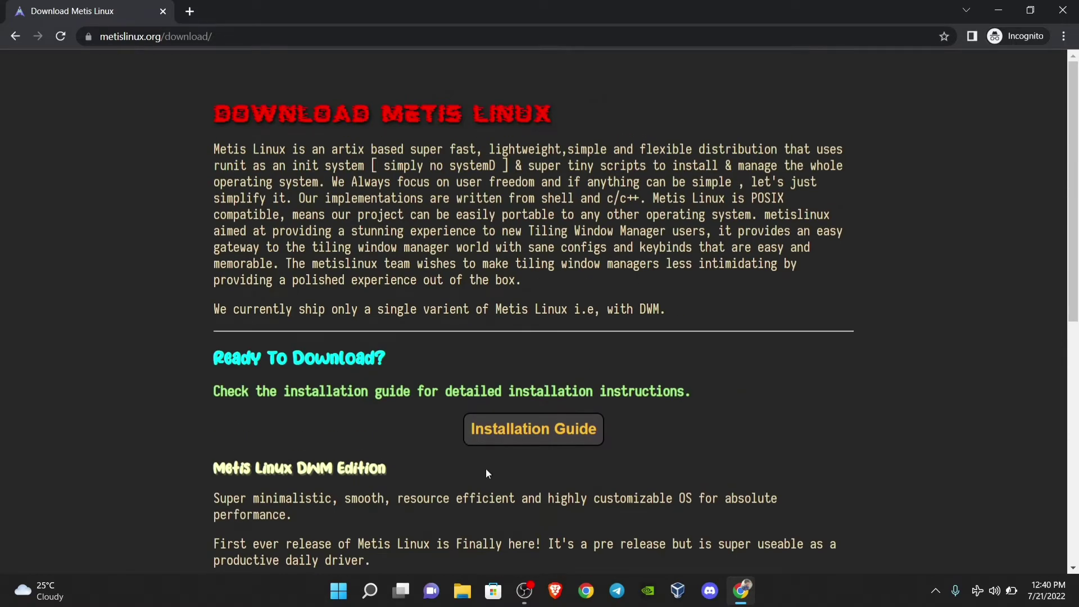
scroll(583, 429, "down", 5)
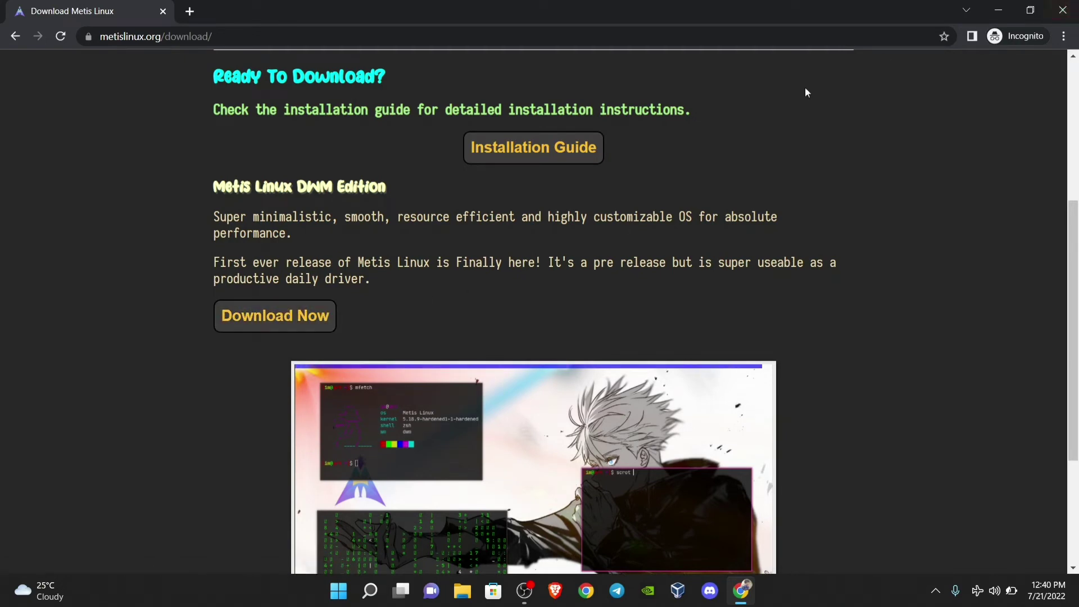
left_click(1062, 10)
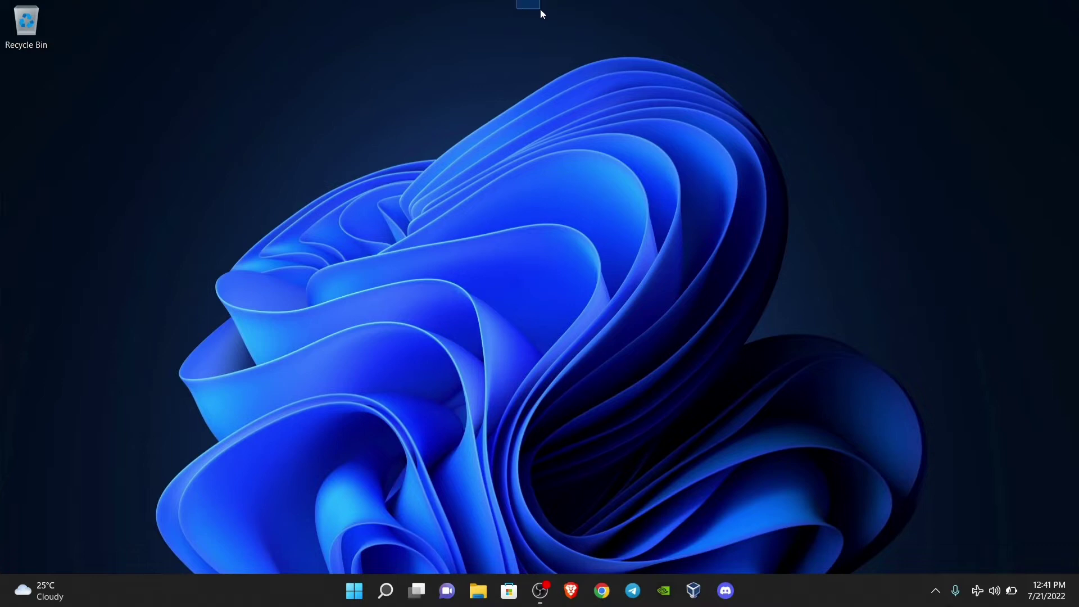
In VirtualBox, start a new VM named 'Metis linux' with version Arch Linux (64-bit)
left_click_drag(551, 15, 604, 541)
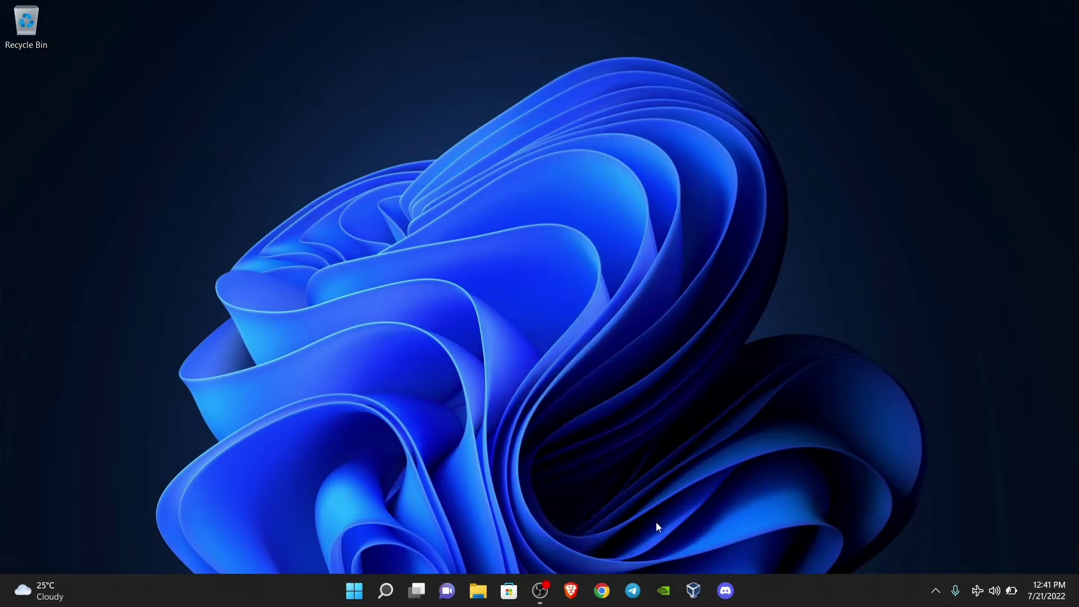
left_click(693, 595)
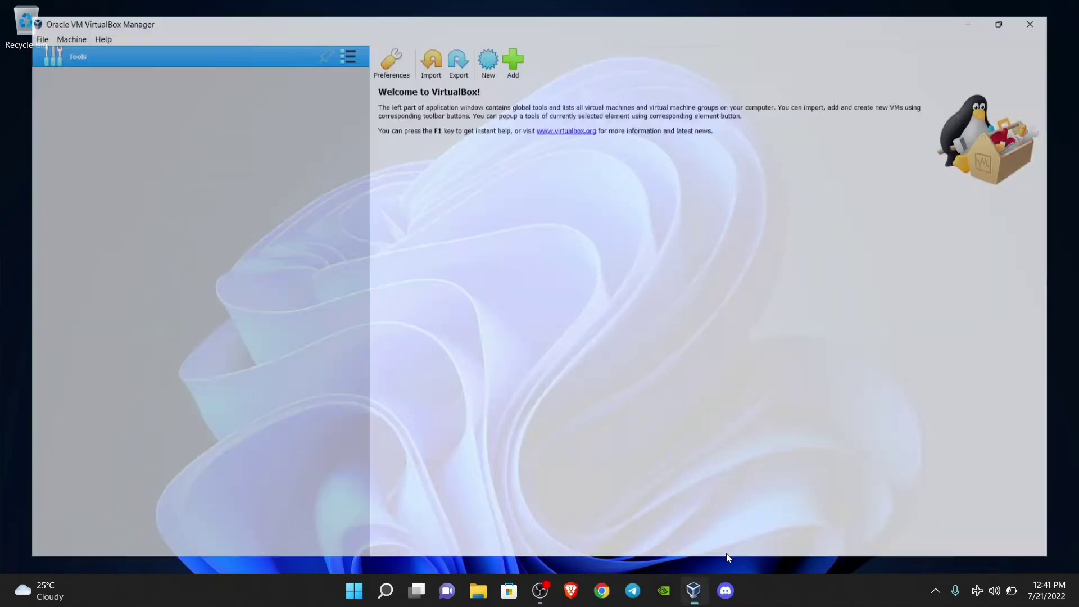
left_click(485, 44)
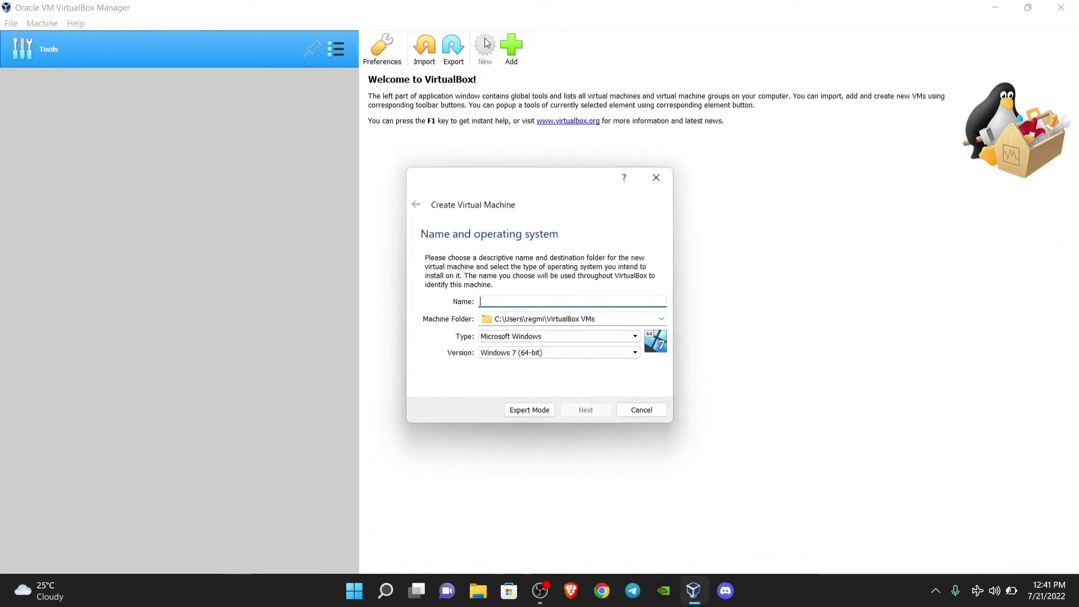
type("M")
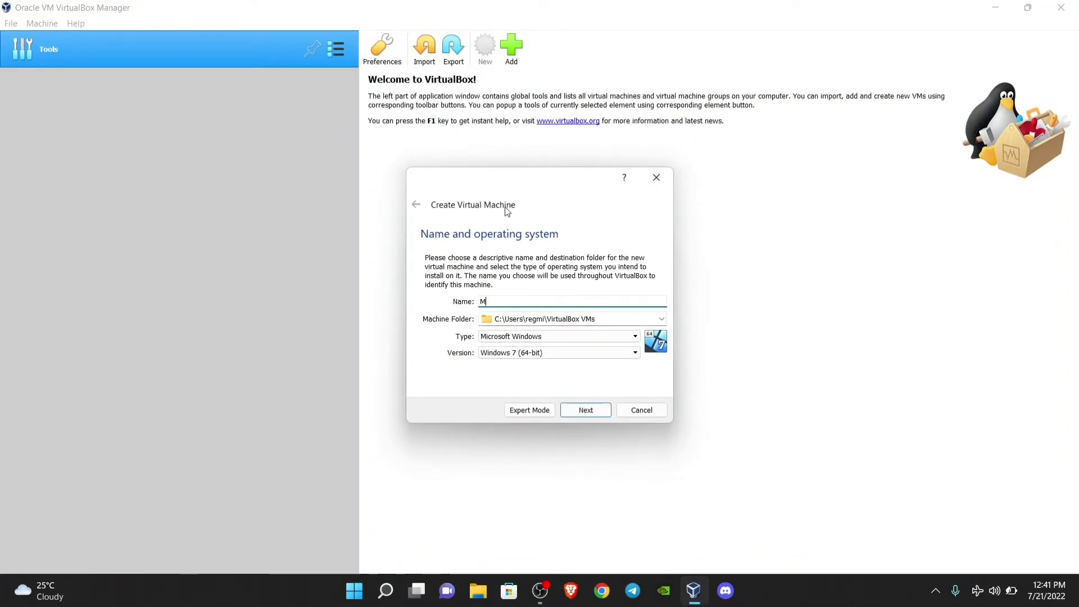
type("etis ")
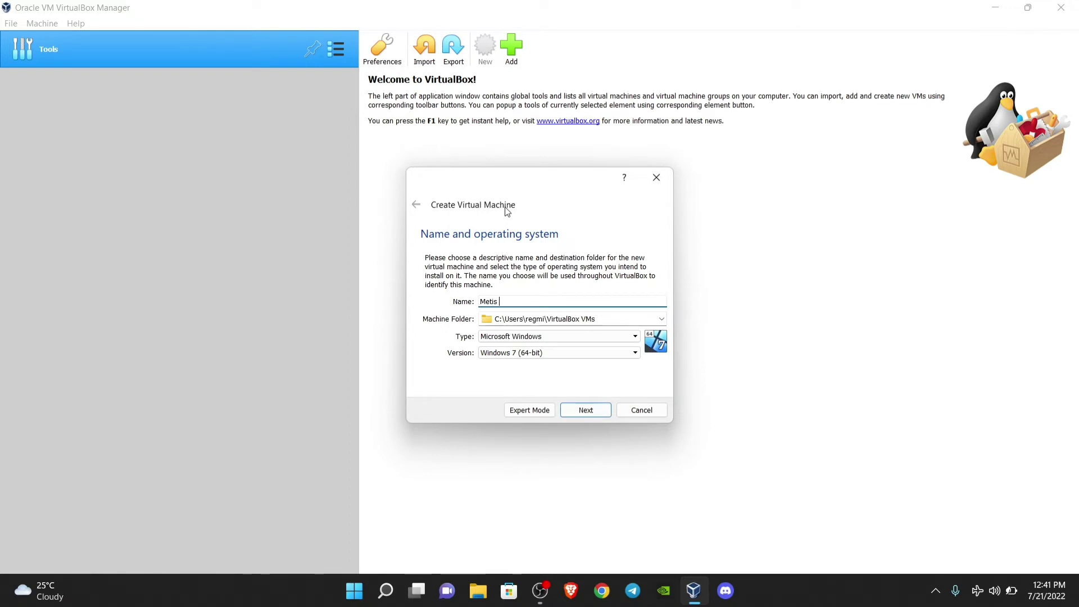
type("linux")
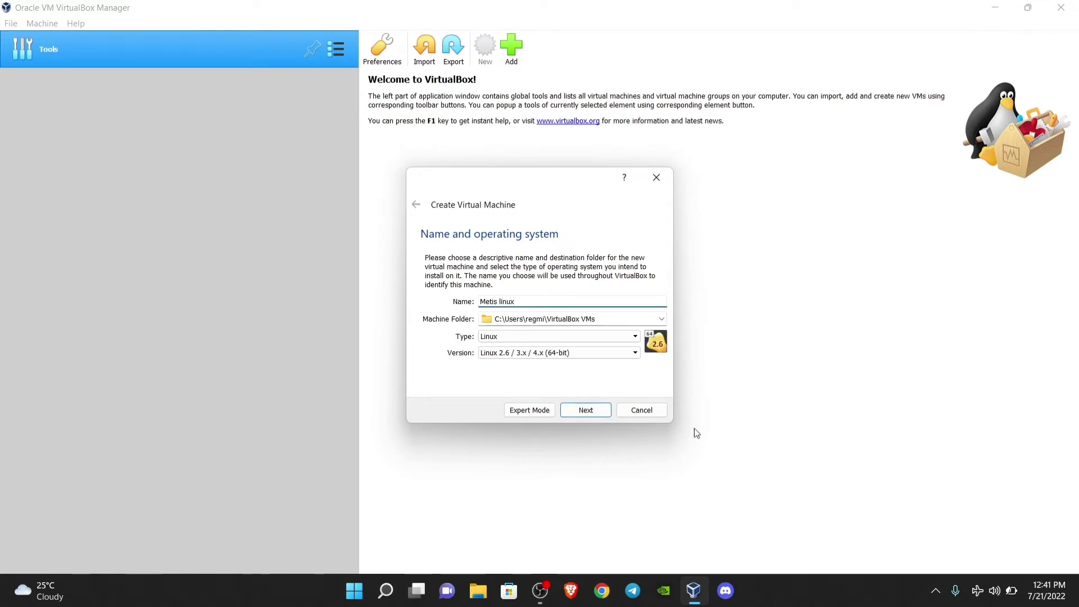
left_click(532, 353)
scroll(550, 410, "down", 1)
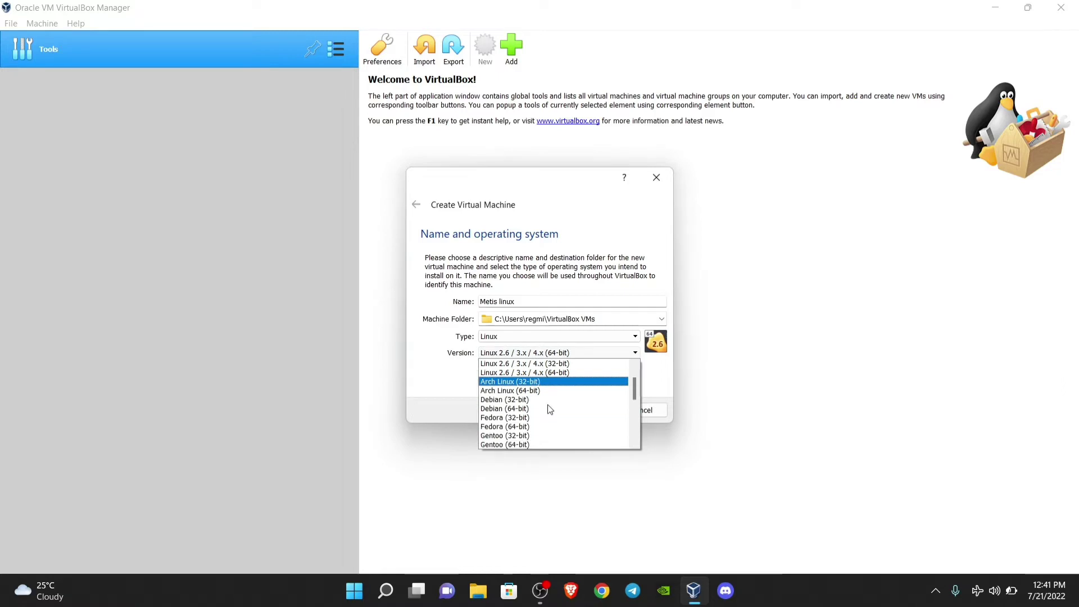
left_click(530, 391)
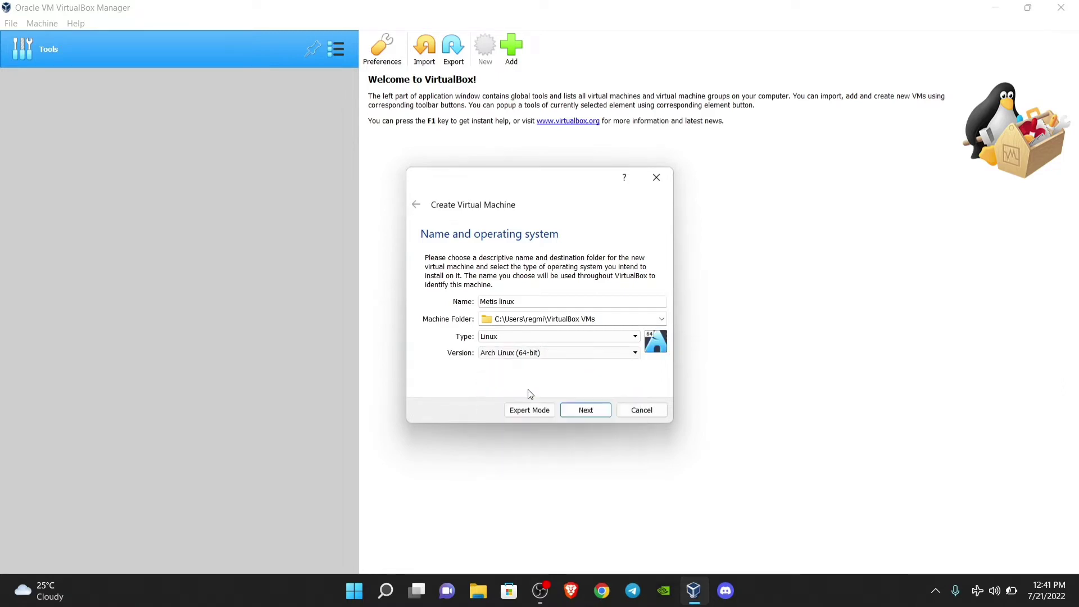
left_click(592, 410)
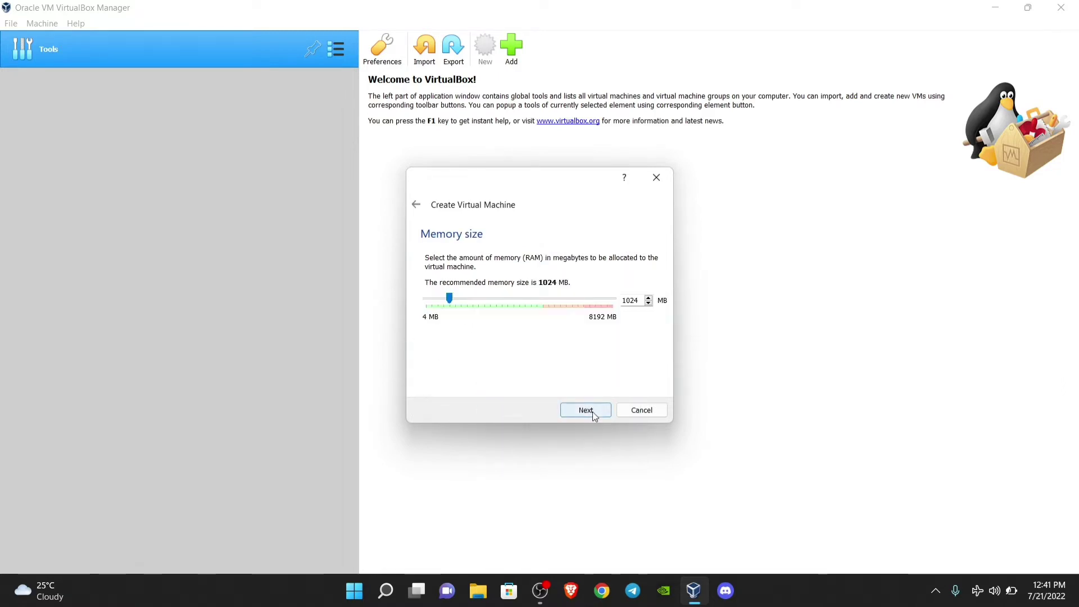
Set the VM's base memory to 2176 MB
left_click(462, 305)
scroll(462, 305, "up", 1)
scroll(463, 305, "up", 1)
scroll(462, 305, "up", 1)
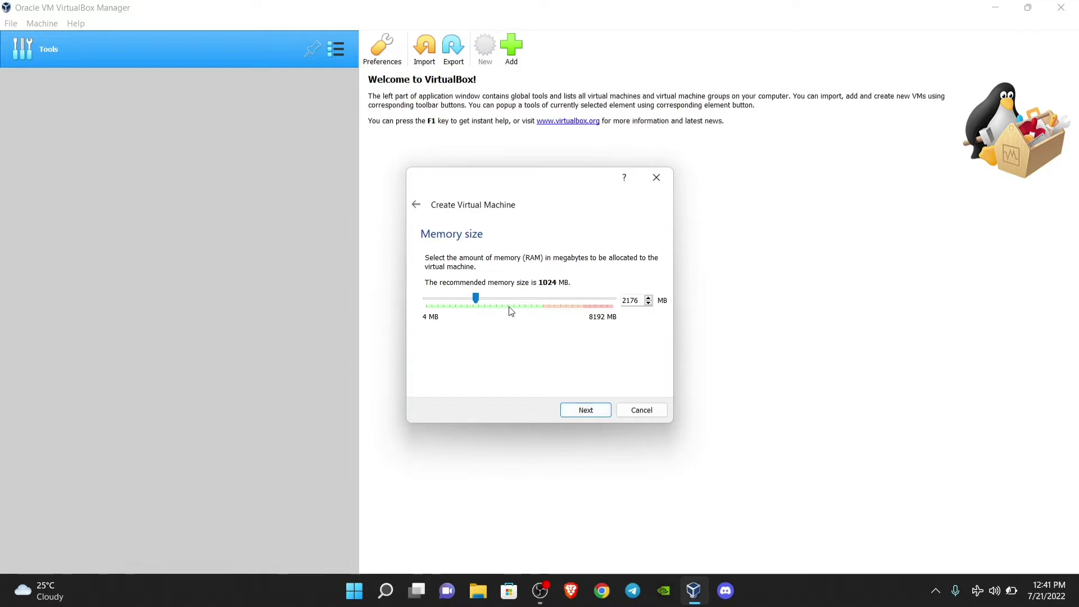
left_click(591, 413)
Create a new 18.00 GB VDI virtual hard disk to finish the VM
left_click(591, 412)
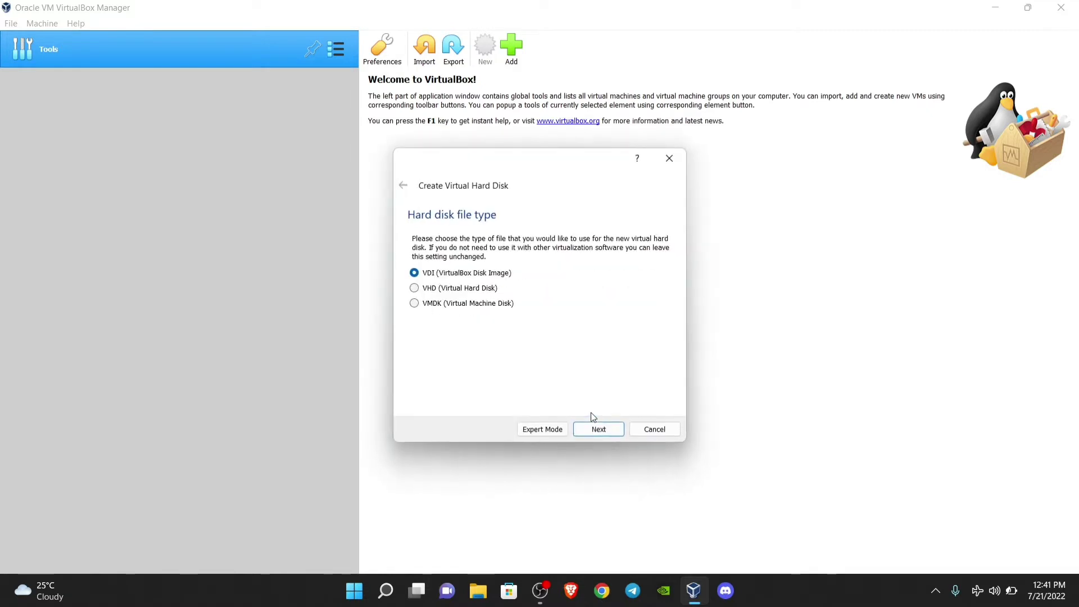
left_click(593, 432)
left_click(593, 430)
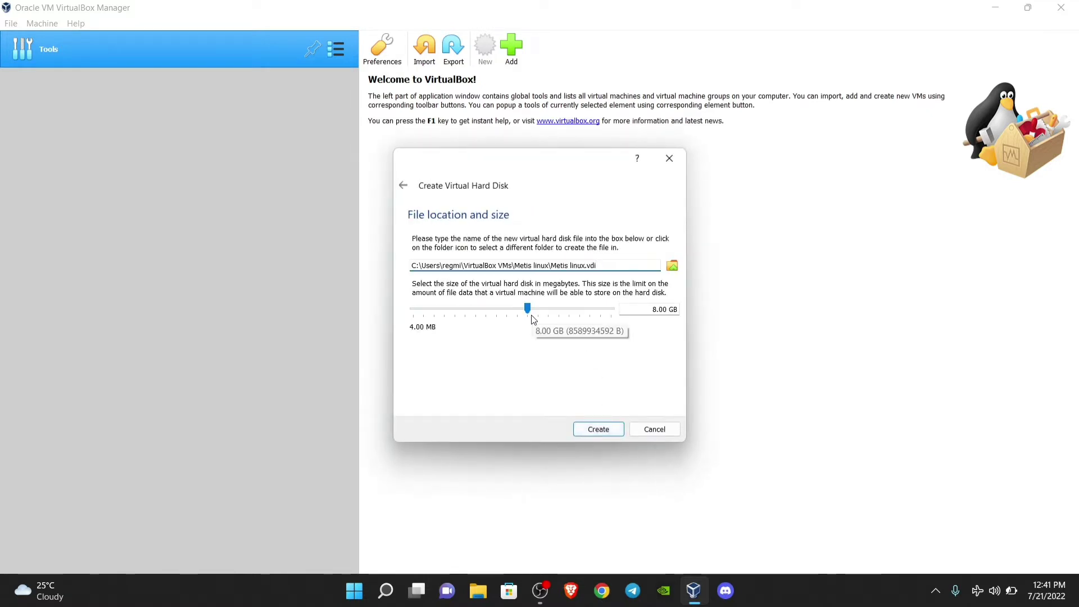
scroll(533, 318, "up", 1)
scroll(532, 317, "up", 3)
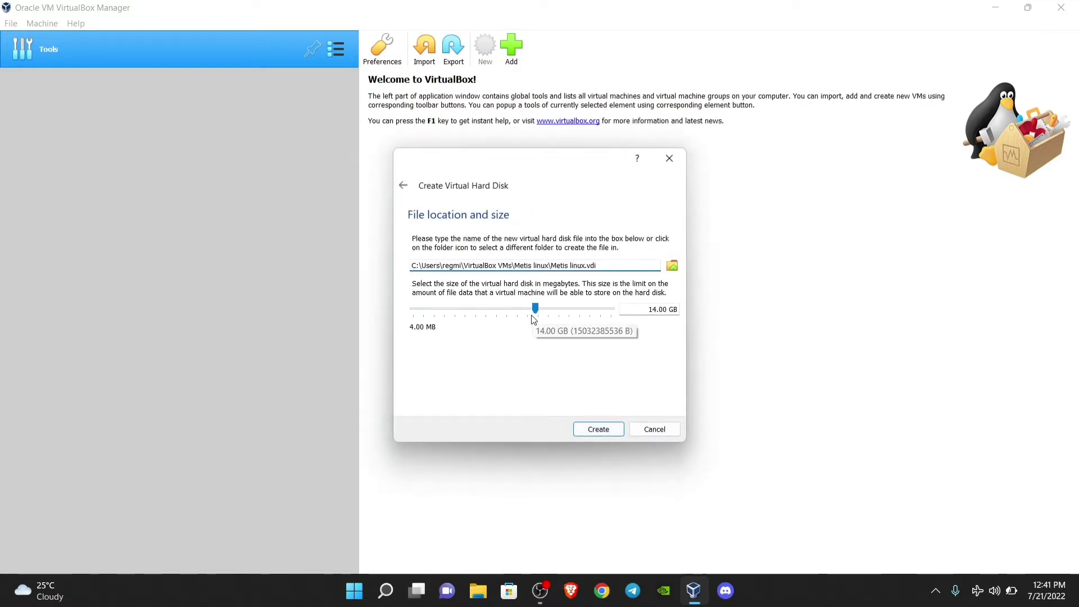
left_click(605, 430)
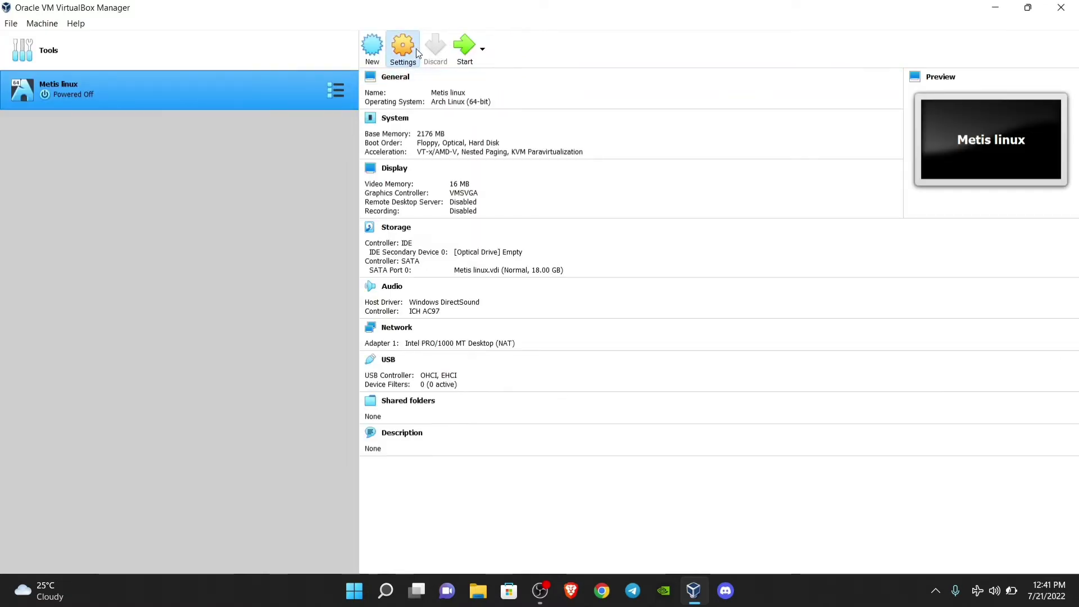
Set Shared Clipboard and Drag'n'Drop to Bidirectional in the VM's General > Advanced settings
left_click(417, 49)
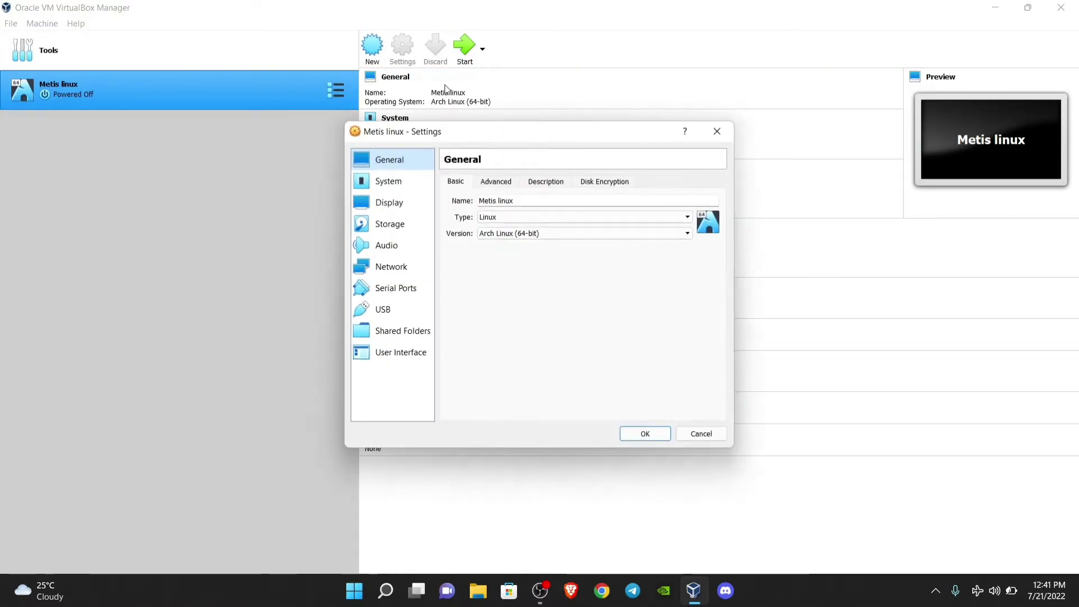
left_click(496, 181)
left_click(533, 220)
left_click(536, 246)
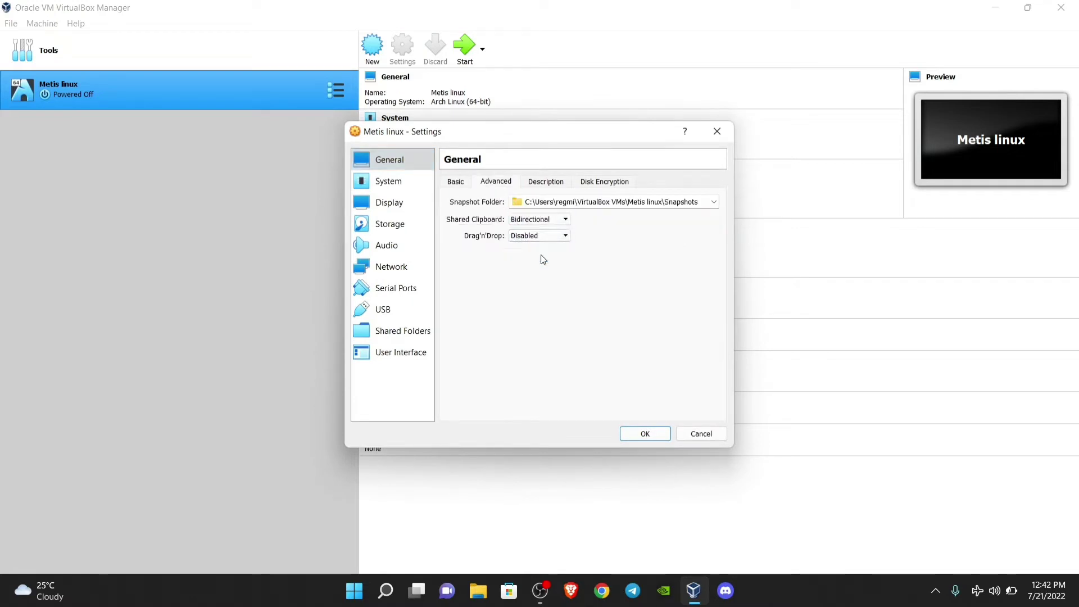
left_click(543, 236)
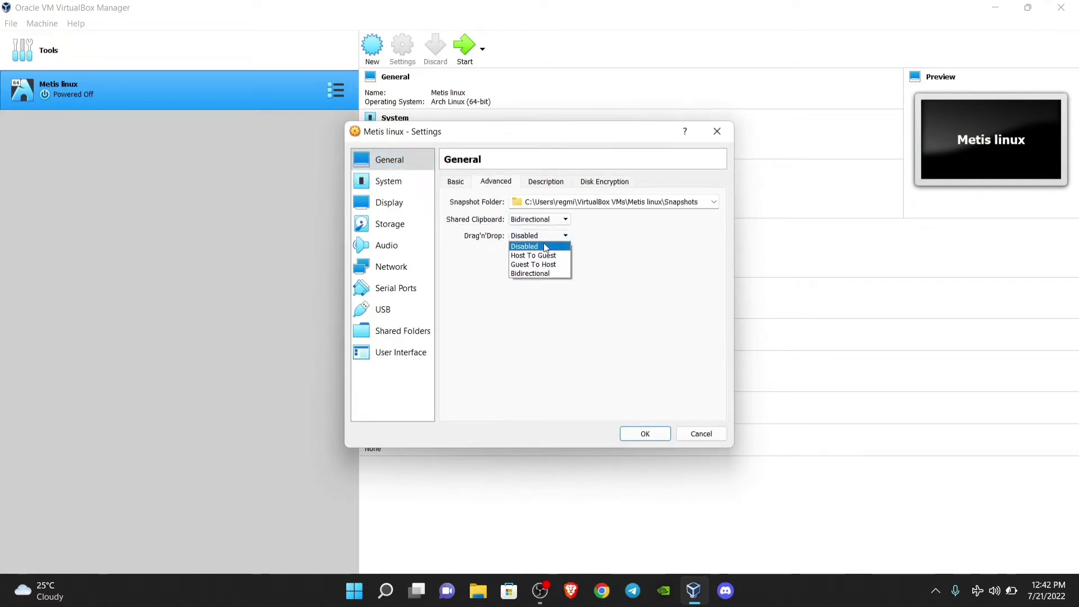
left_click(544, 273)
Give the VM 2 processors, save the settings, and start Metis linux
left_click(394, 190)
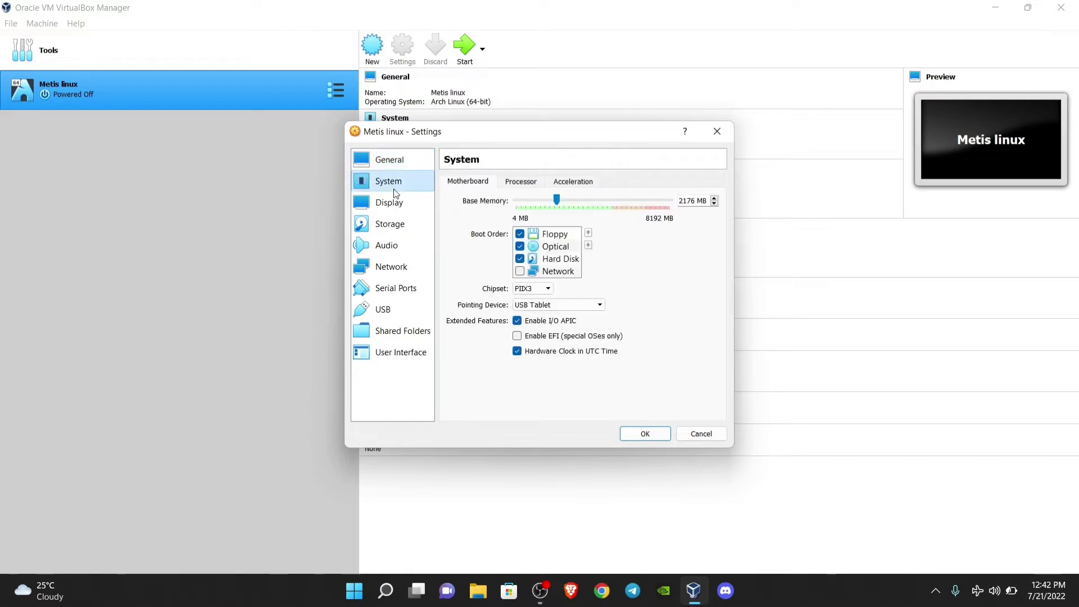
left_click(520, 181)
left_click(538, 197)
left_click(397, 204)
left_click(401, 223)
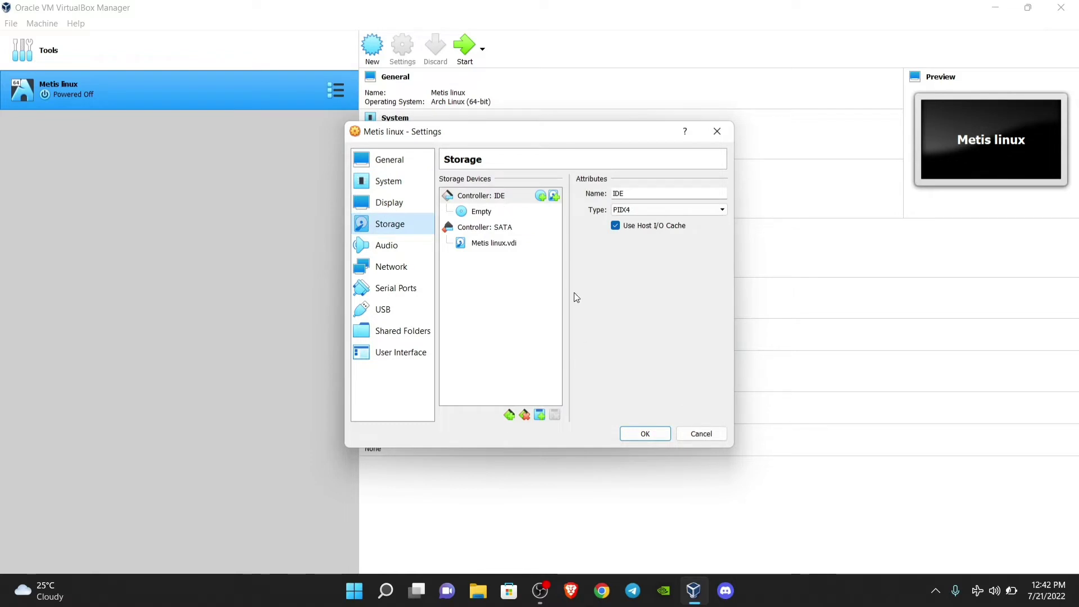
left_click(645, 433)
left_click(462, 50)
mouse_move(699, 586)
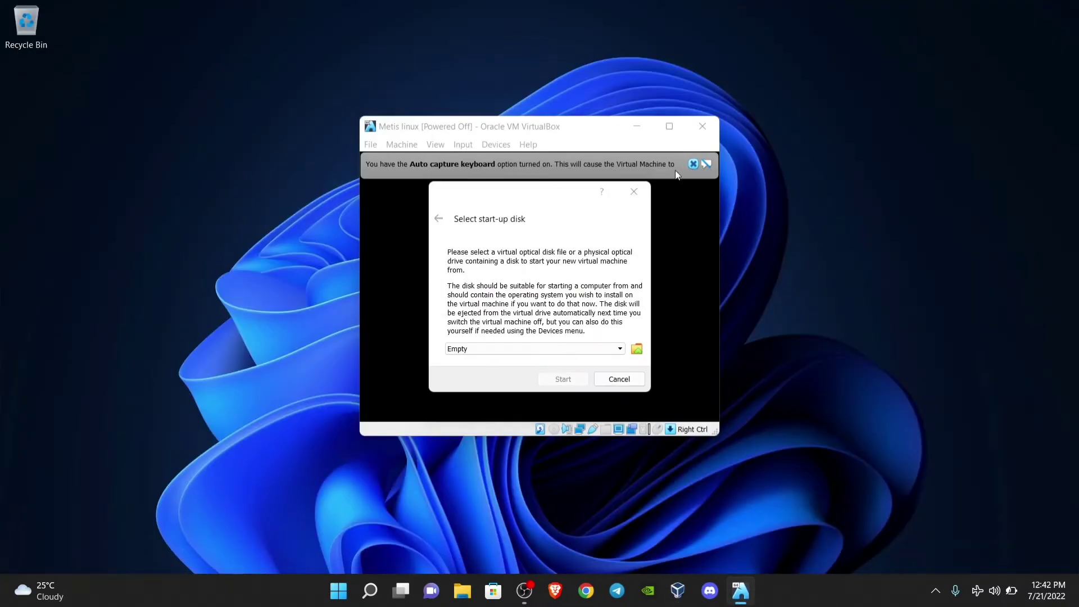
Add metis-base-runit-20220717-v1.1.1-x86_64.iso from Downloads as the start-up disk and start the VM
left_click(637, 351)
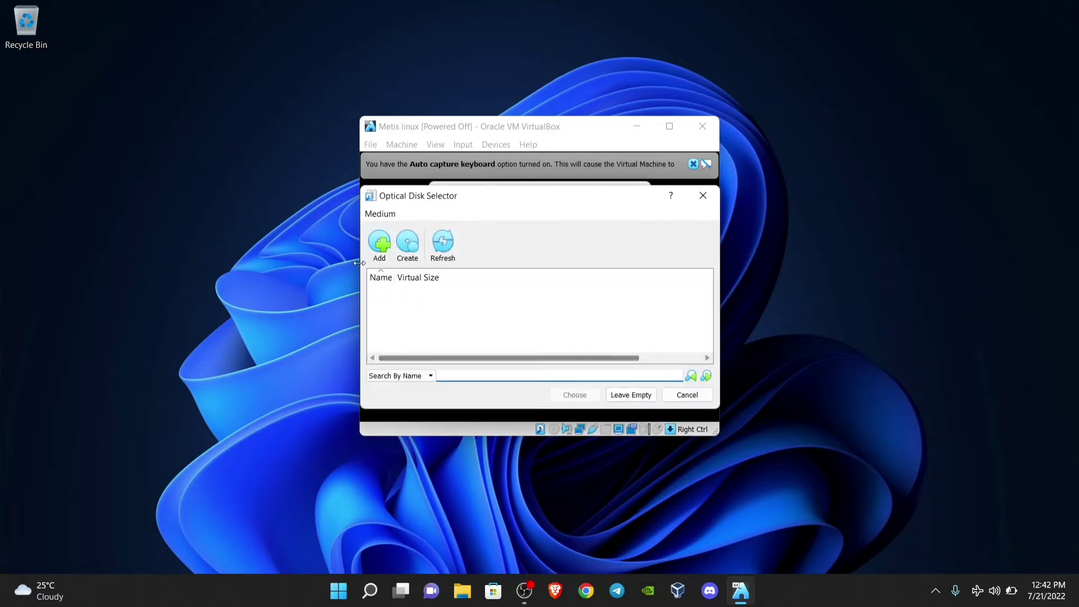
left_click(378, 241)
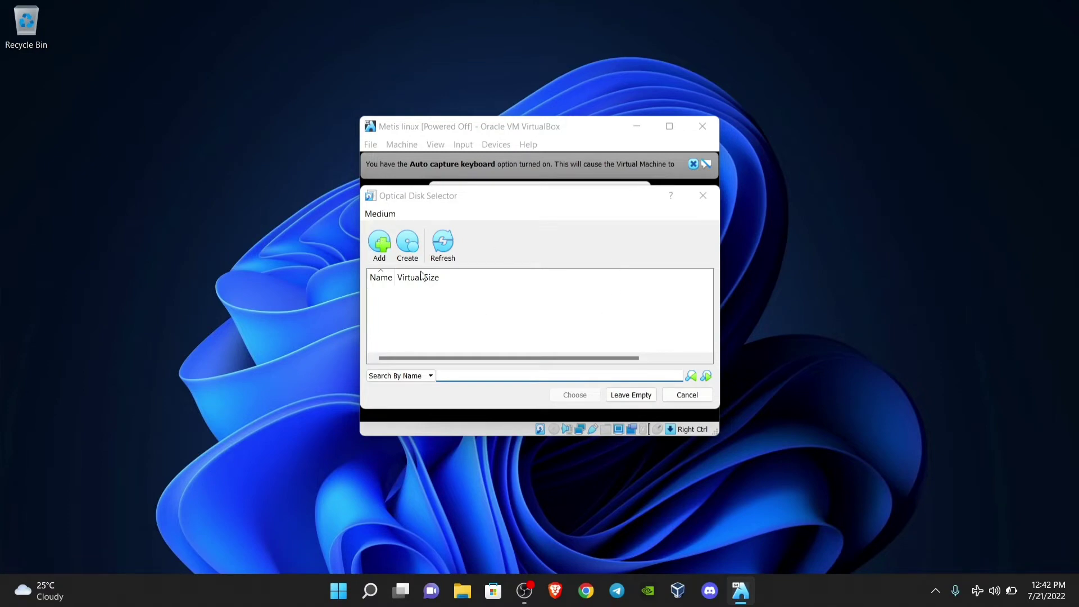
scroll(615, 400, "down", 2)
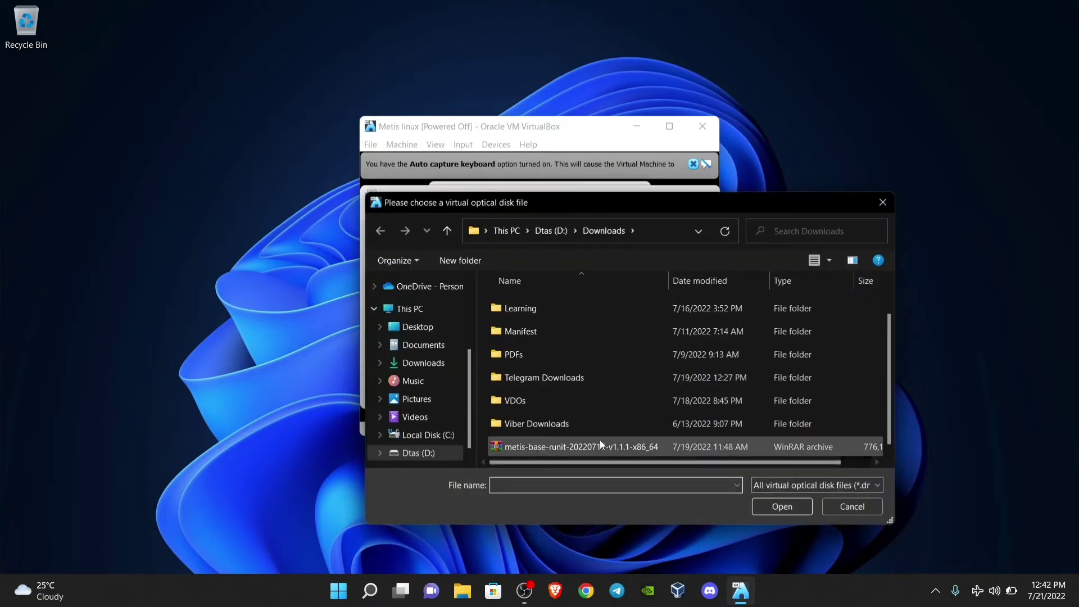
left_click(629, 447)
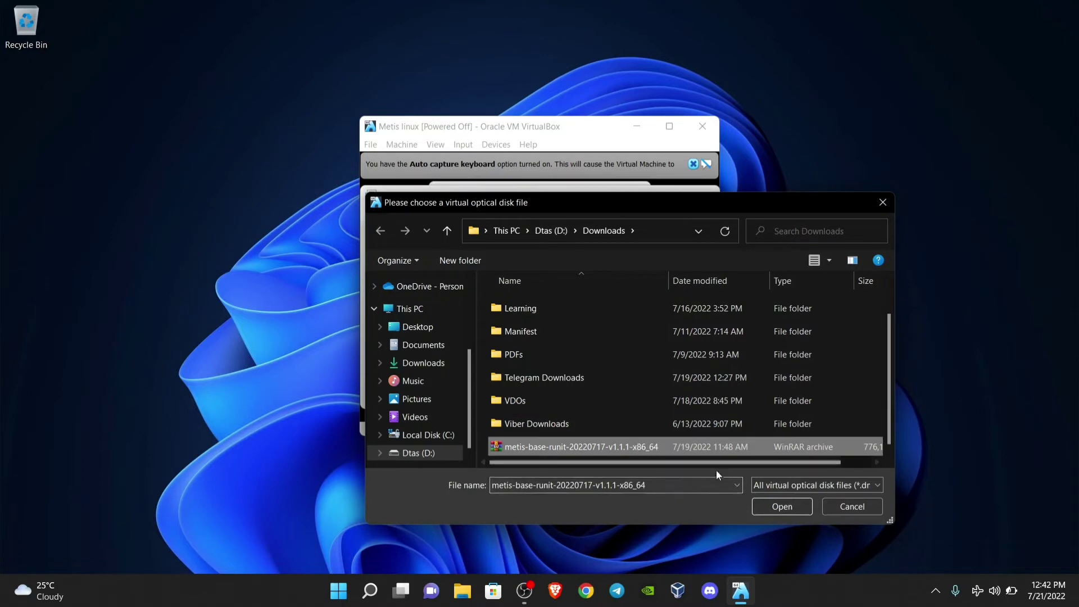
left_click(781, 506)
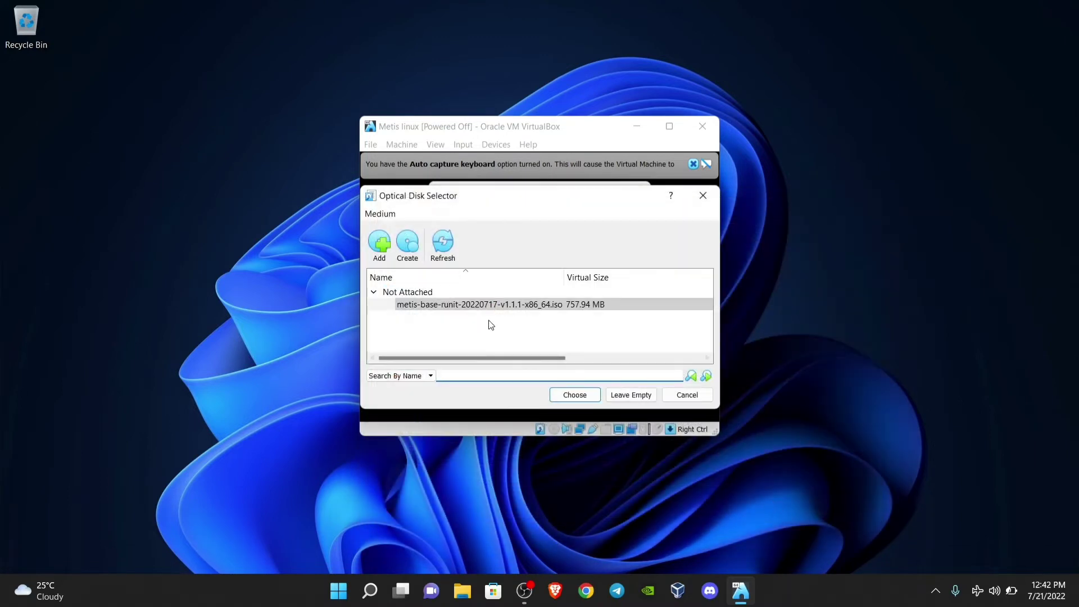
left_click(582, 396)
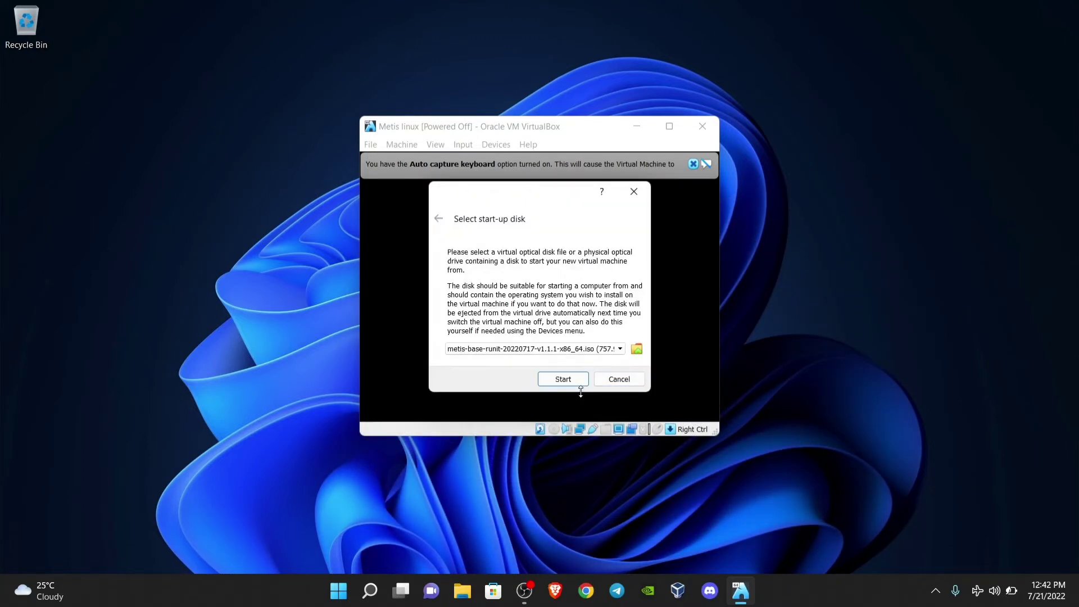
left_click(565, 378)
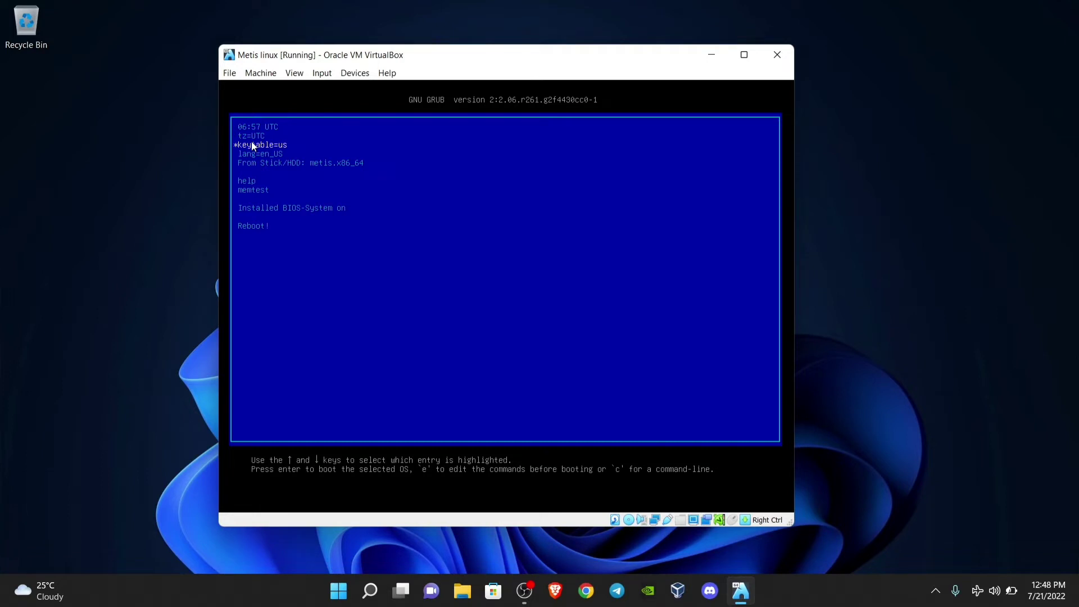
Switch the VM to full screen and browse GRUB's timezone regions, leaving tz=UTC unchanged
key("Control_R+f")
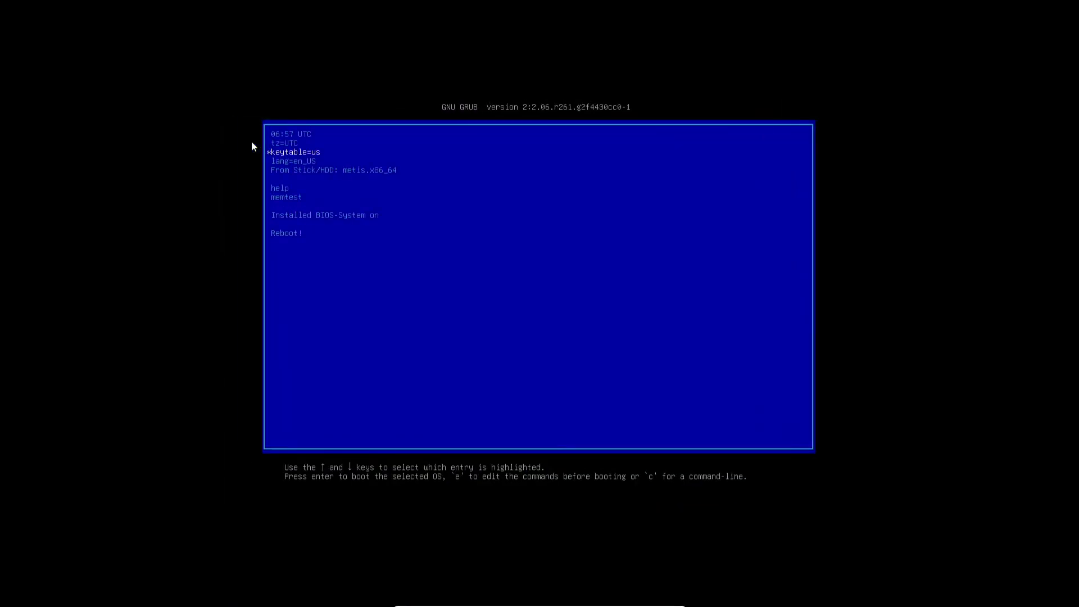
key("Up")
key("Return")
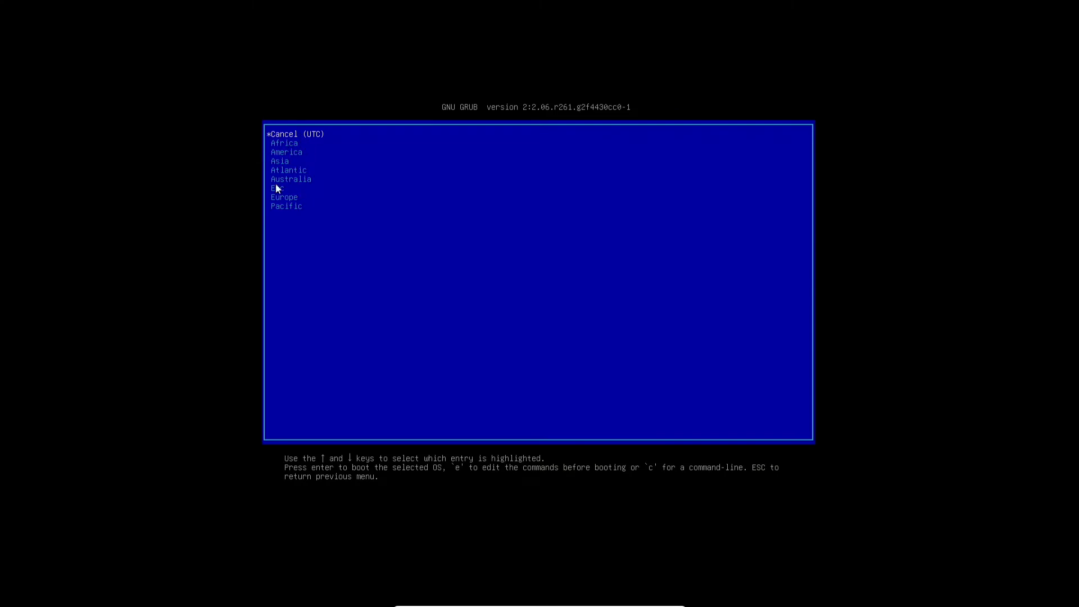
key("Down")
key("Down")
key("Down")
key("Down")
key("Up")
key("Return")
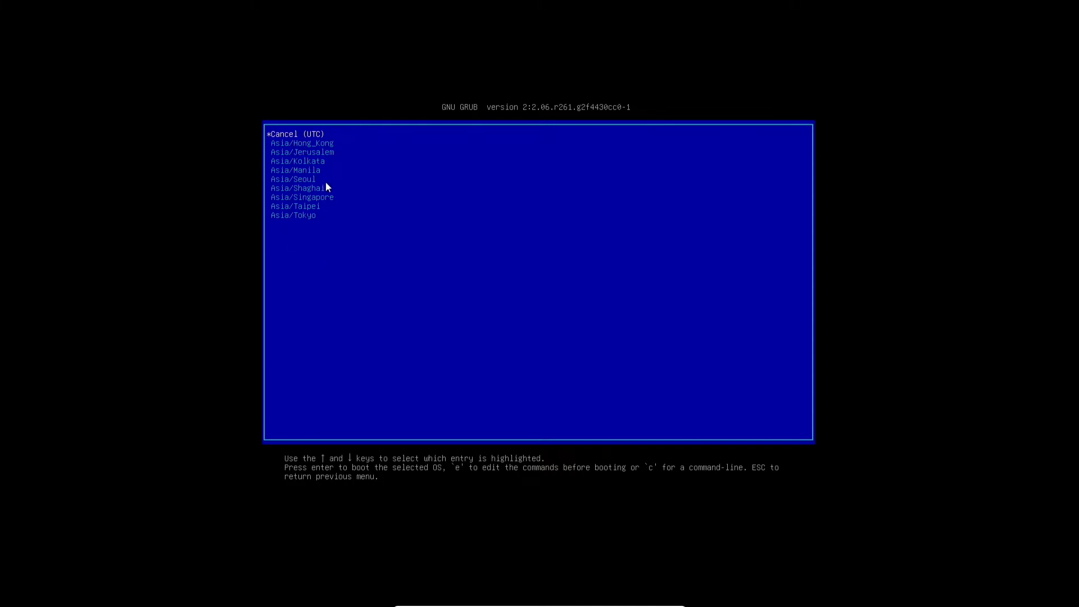
key("Return")
Browse GRUB's language list and keep lang=en_US
key("Down")
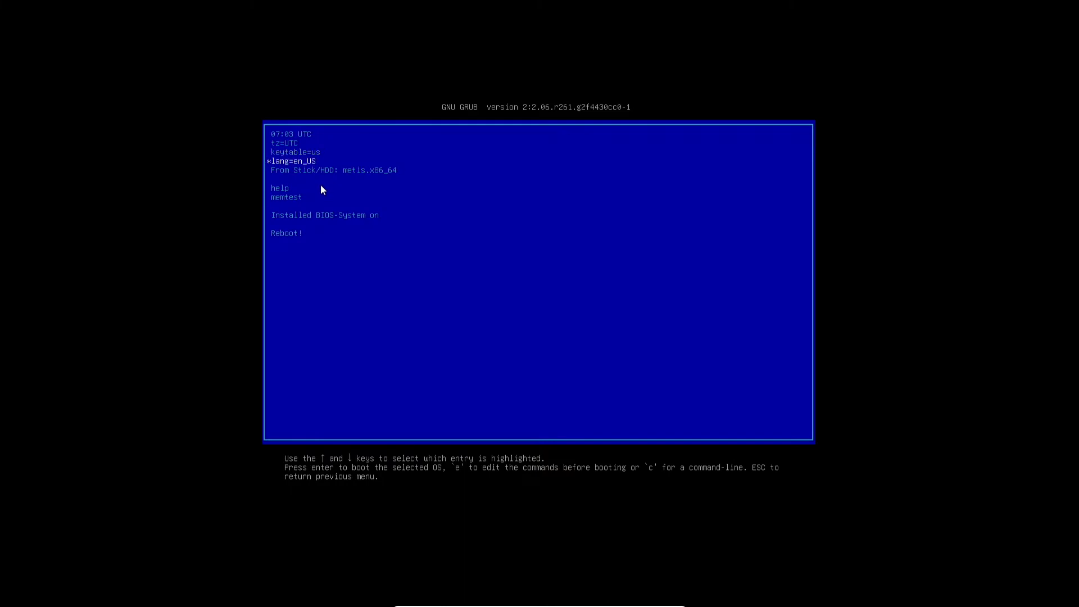
key("Return")
key("Down")
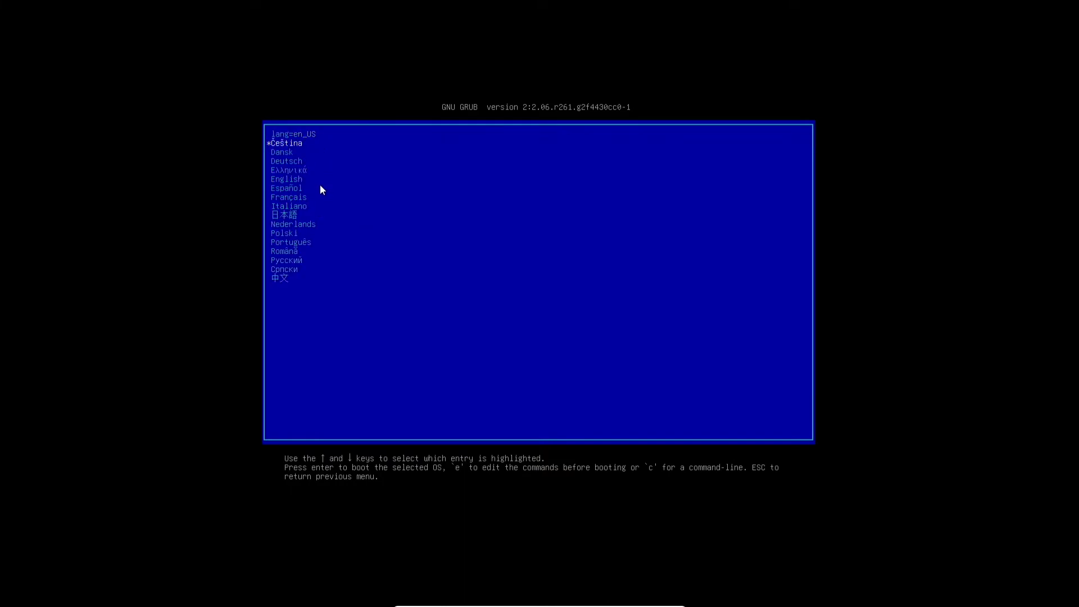
key("Up")
key("Return")
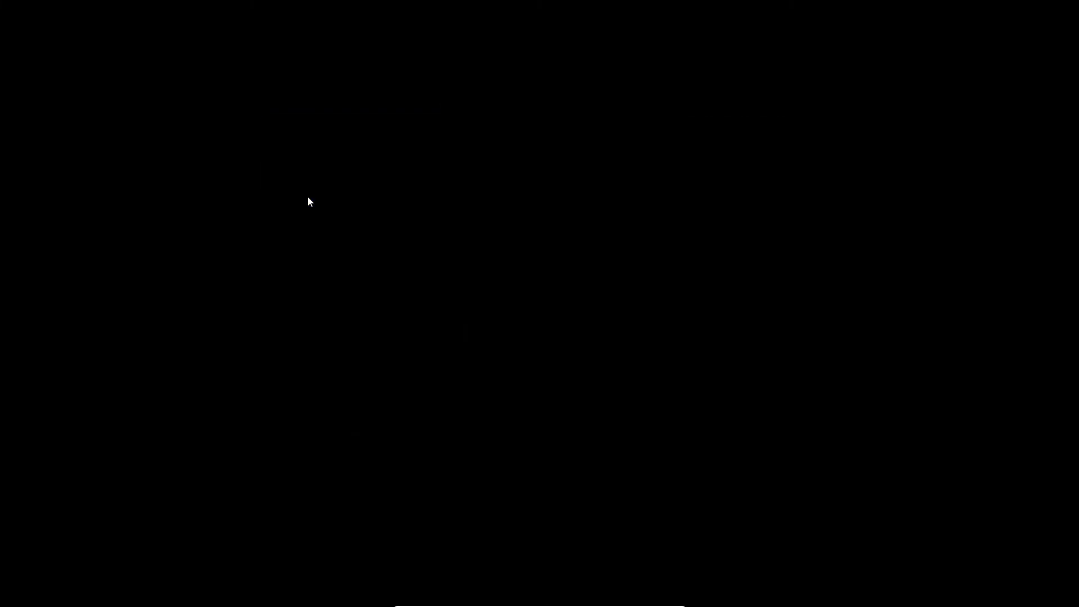
key("Down")
key("Down")
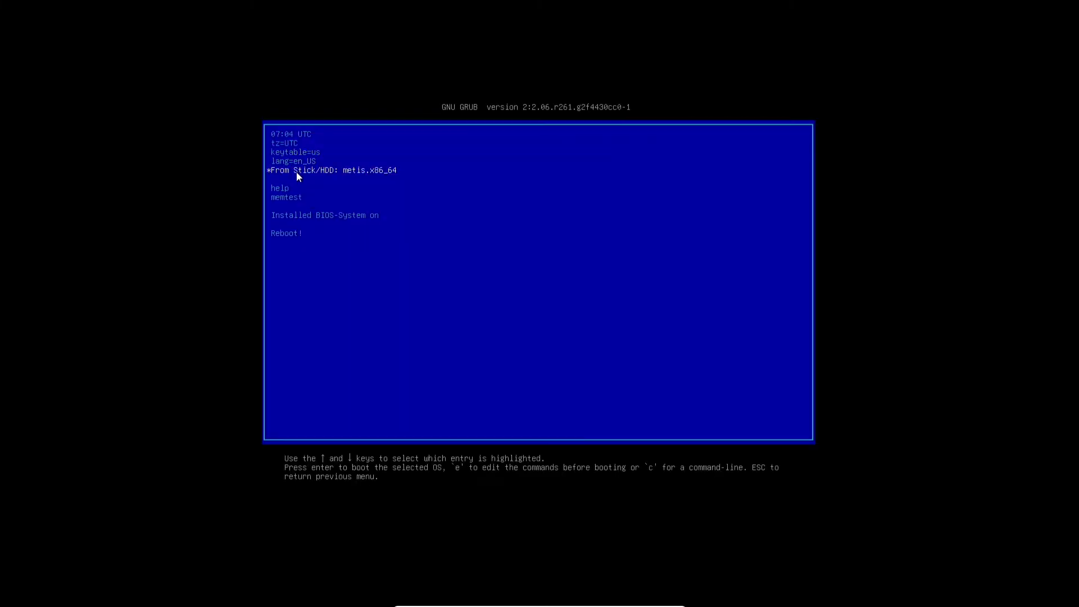
Boot the 'From Stick/HDD: metis.x86_64' GRUB entry
key("Return")
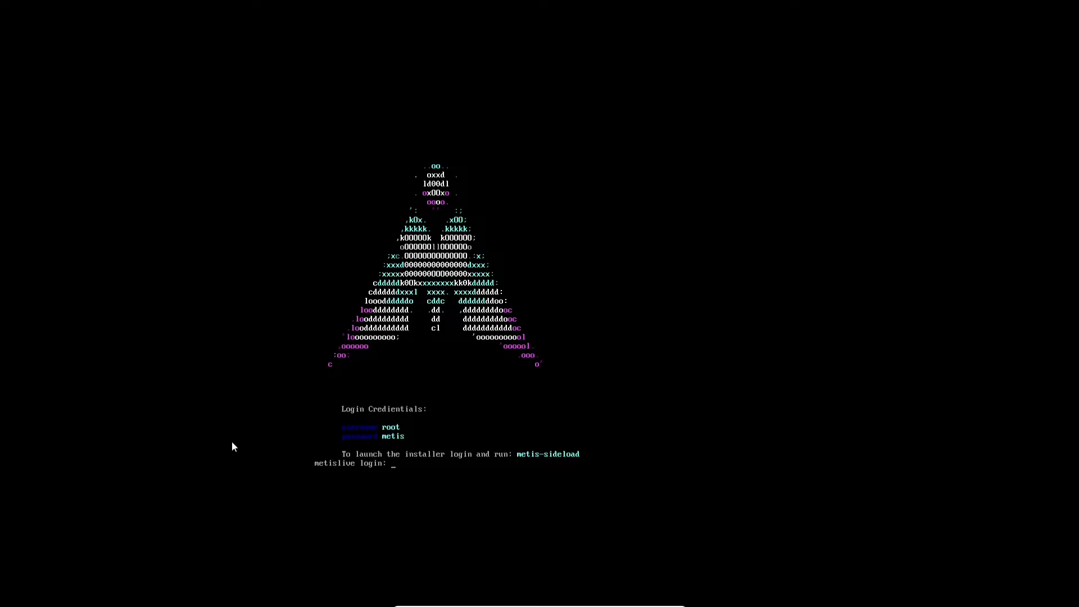
Log in as root with the account password, clear the console, and recall metis-sideload from history
type("root")
key("Return")
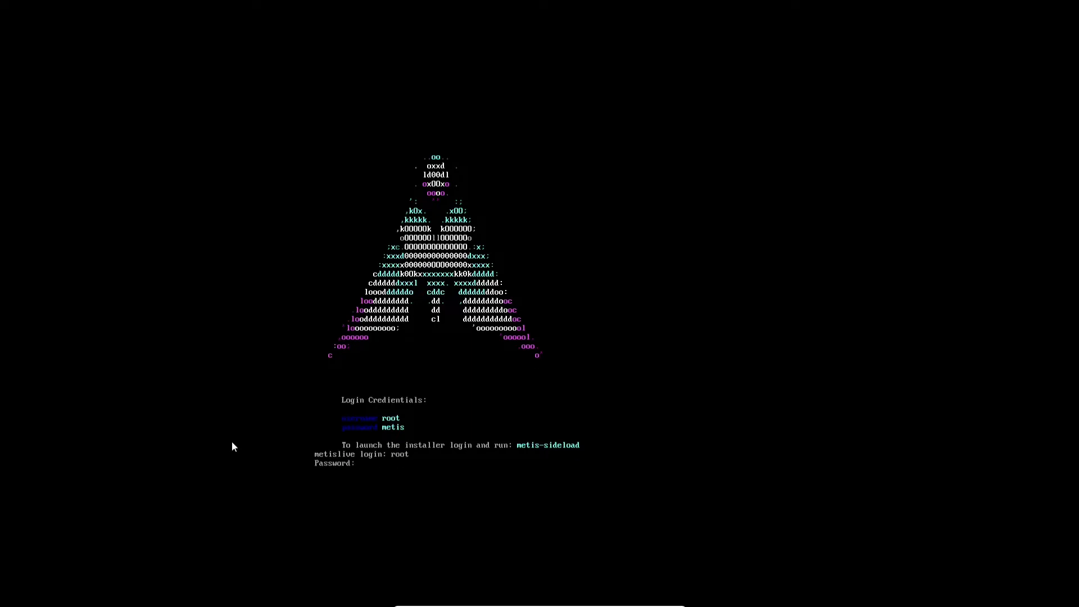
type("metis")
key("Return")
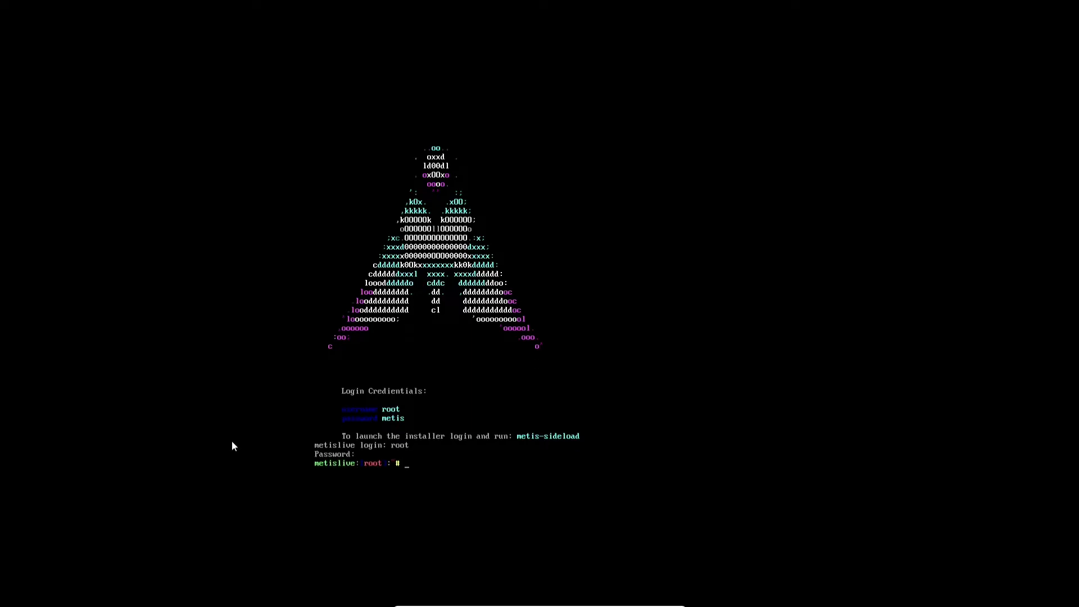
key("ctrl+l")
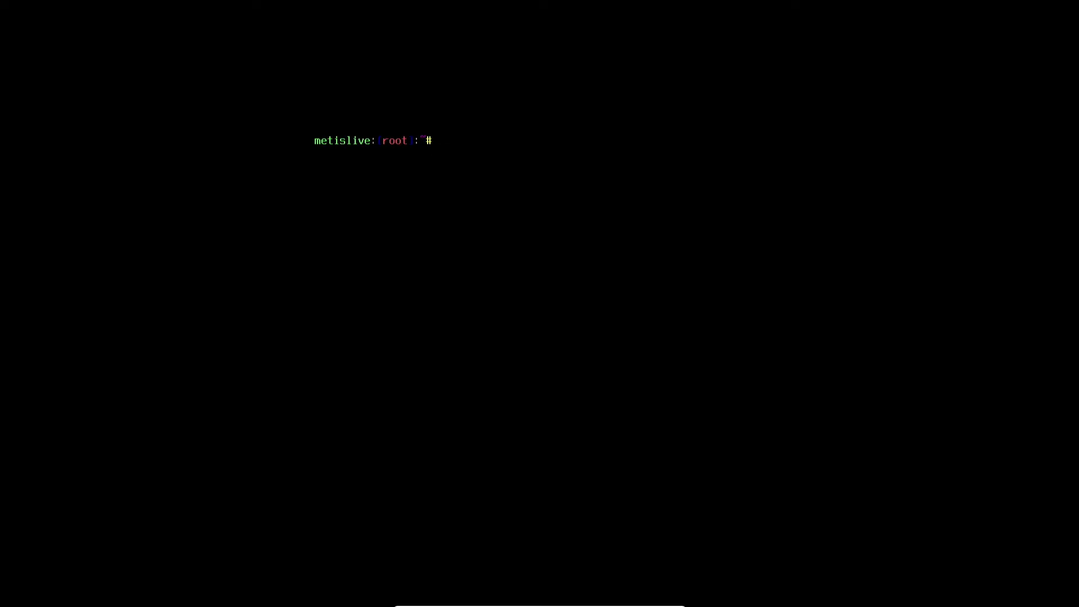
key("Up")
key("Up")
key("Up")
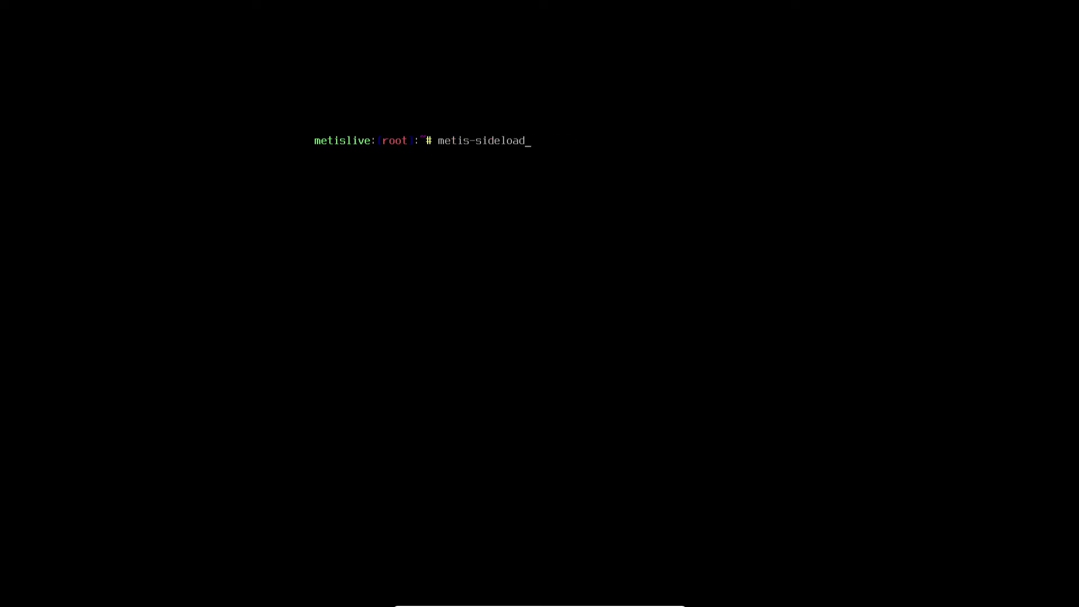
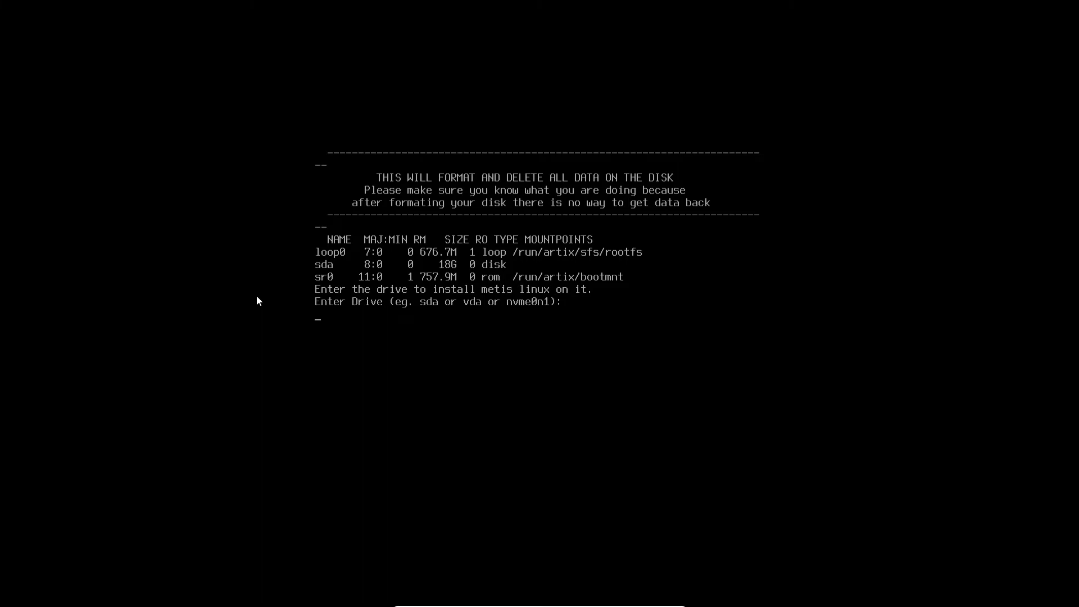
Select sda as the installation drive and cfdisk (option 2) as the partitioning tool
type("sda")
key("Return")
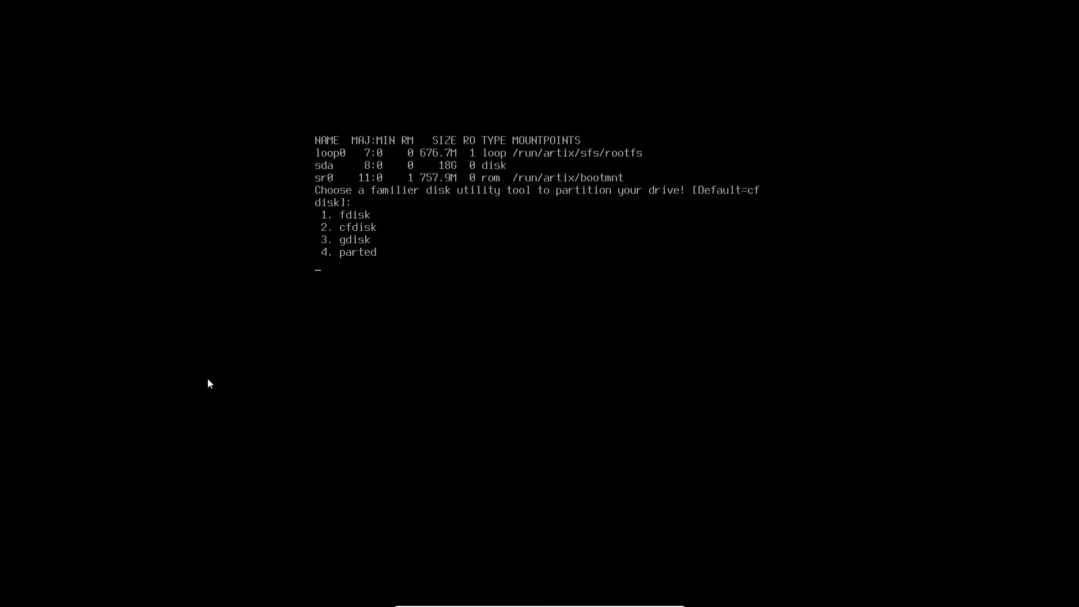
type("2")
key("Return")
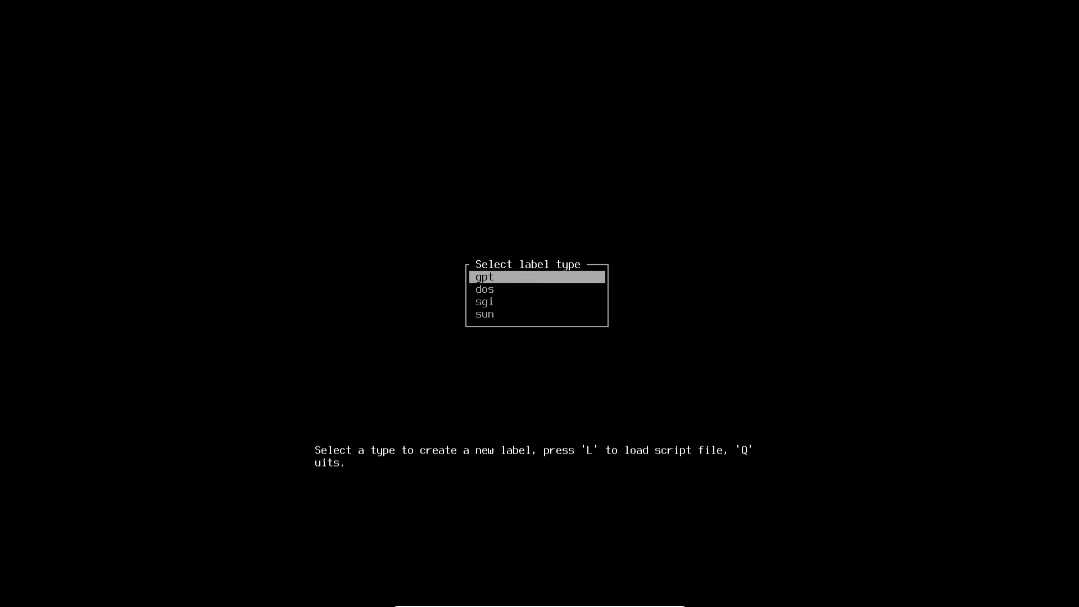
Give sda a gpt label and create a 450M first partition
key("Down")
key("Up")
key("Return")
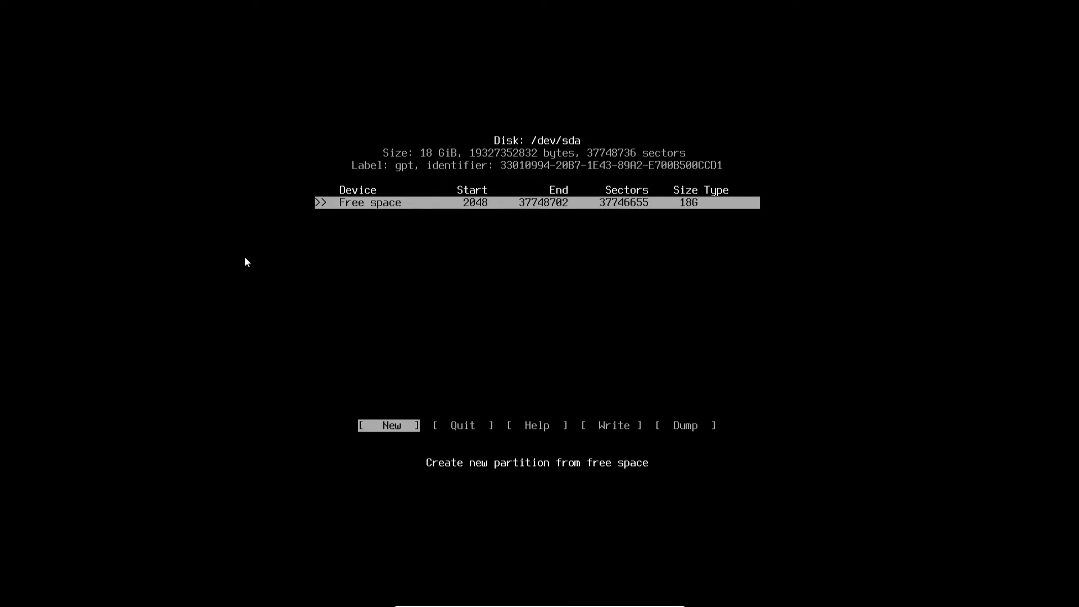
key("Return")
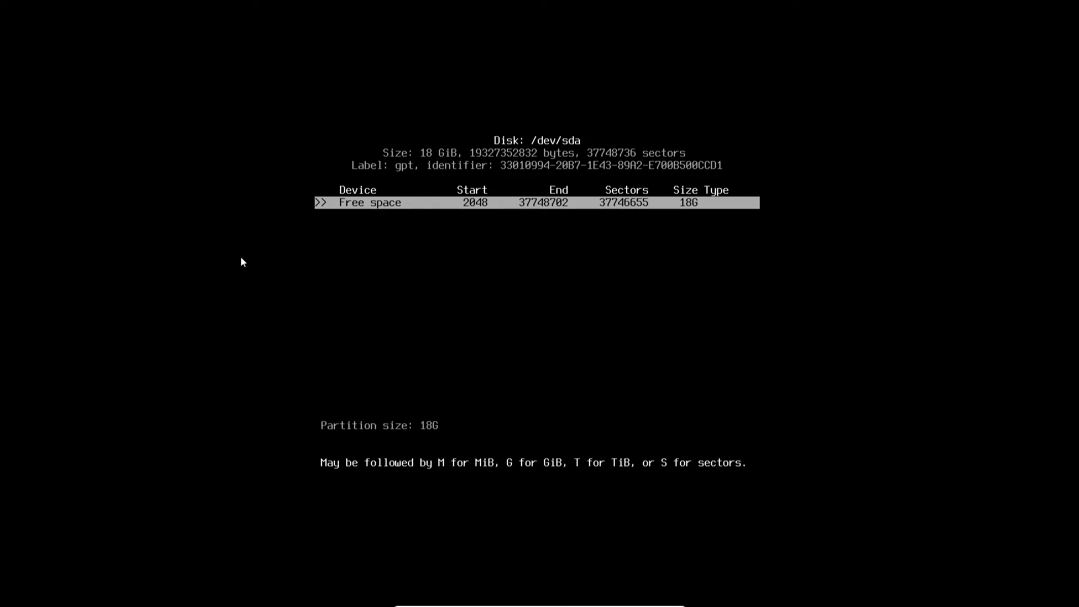
key("BackSpace")
key("BackSpace")
key("BackSpace")
type("450M")
key("Return")
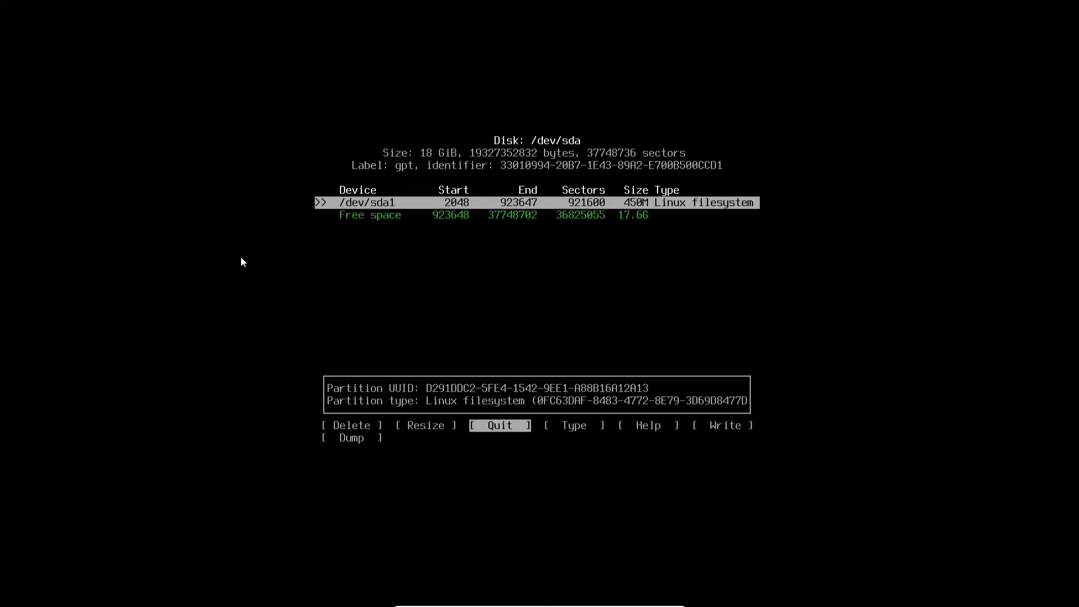
Set sda1's type to EFI System, then cancel a started second partition
key("Right")
key("Return")
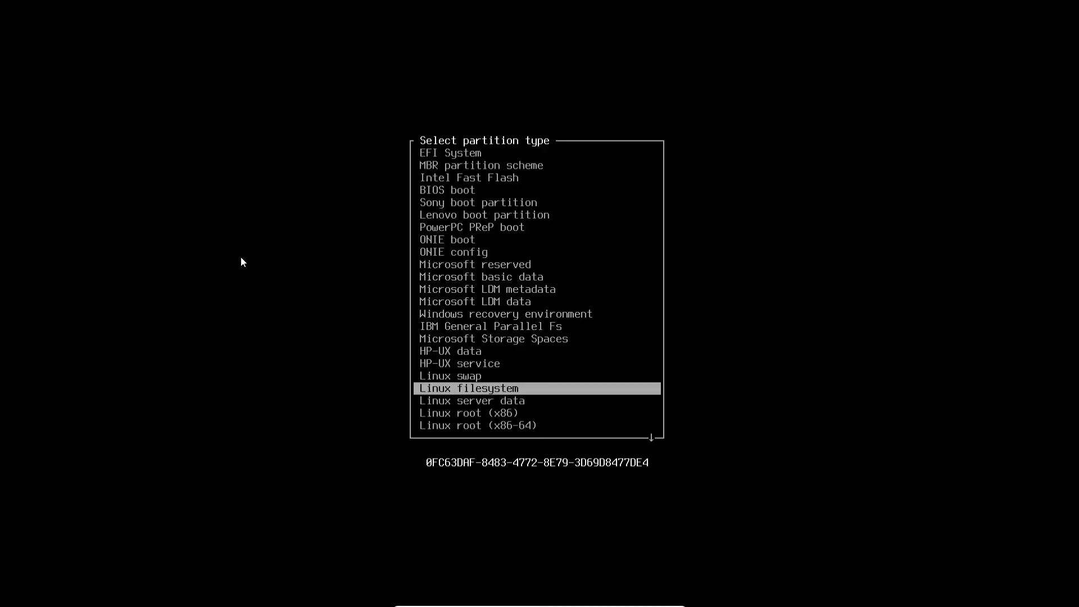
key("Up")
key("Up")
key("Up")
key("Up")
key("Up")
key("Up")
key("Up")
key("Up")
key("Up")
key("Up")
key("Up")
key("Up")
key("Up")
key("Up")
key("Up")
key("Up")
key("Up")
key("Up")
key("Up")
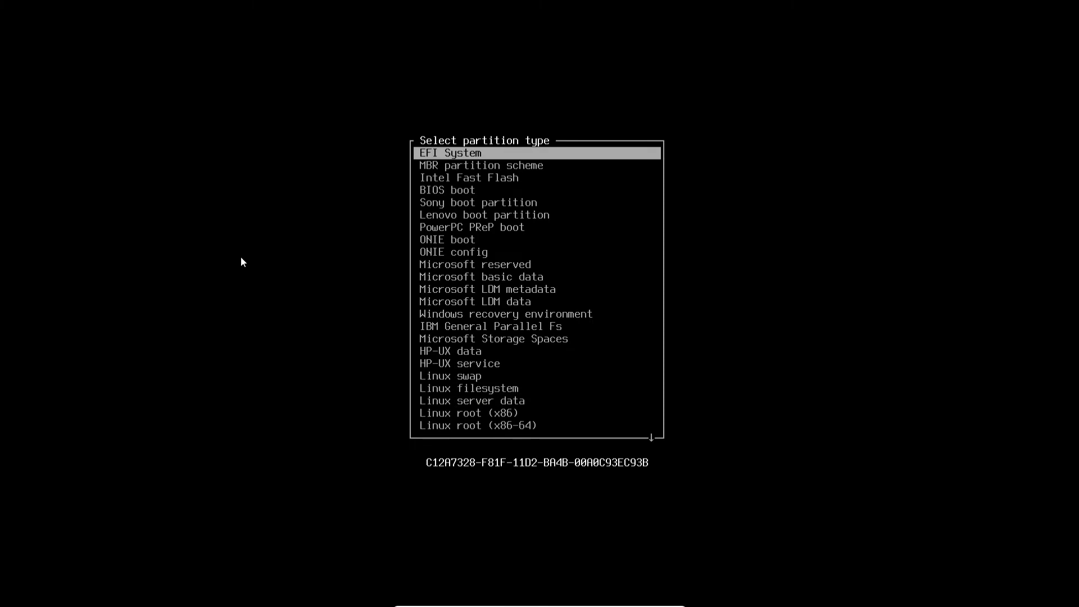
key("Return")
key("Down")
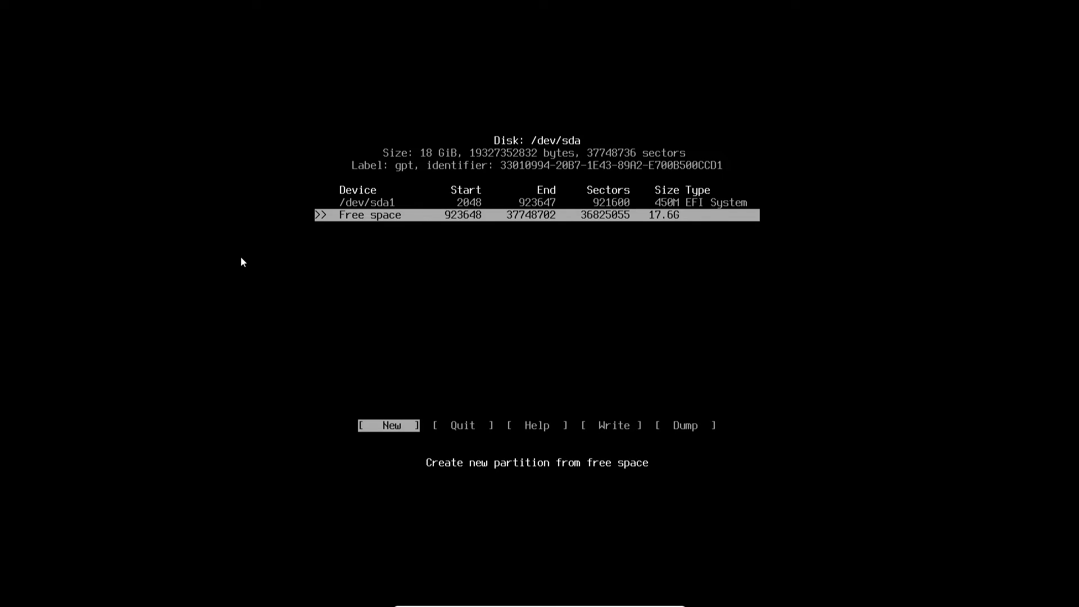
key("Return")
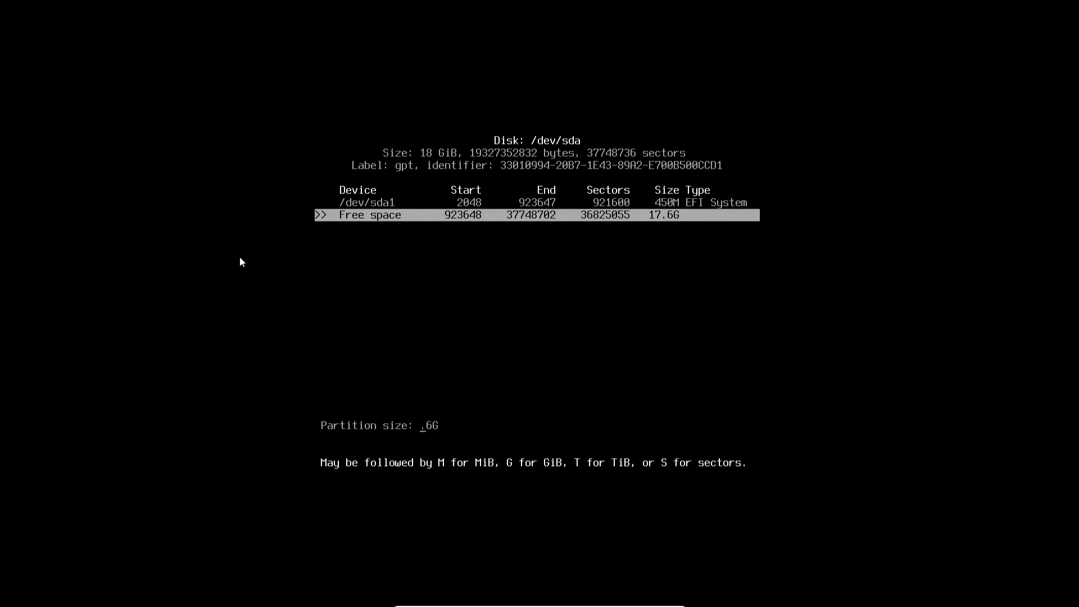
type("2")
key("Escape")
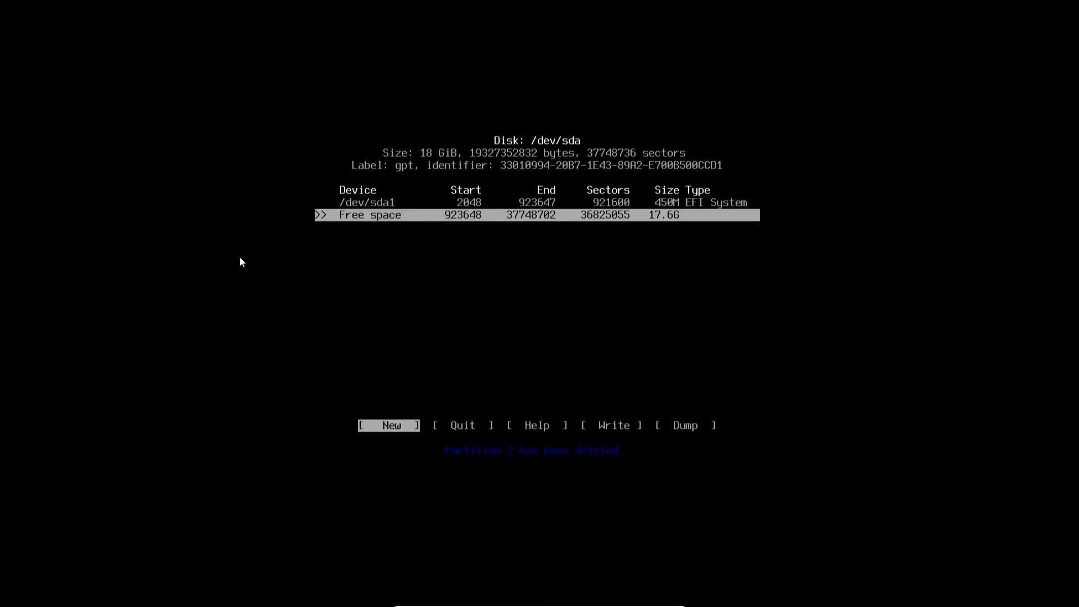
Create sda2 from all 17.6G of remaining free space
key("Return")
key("Return")
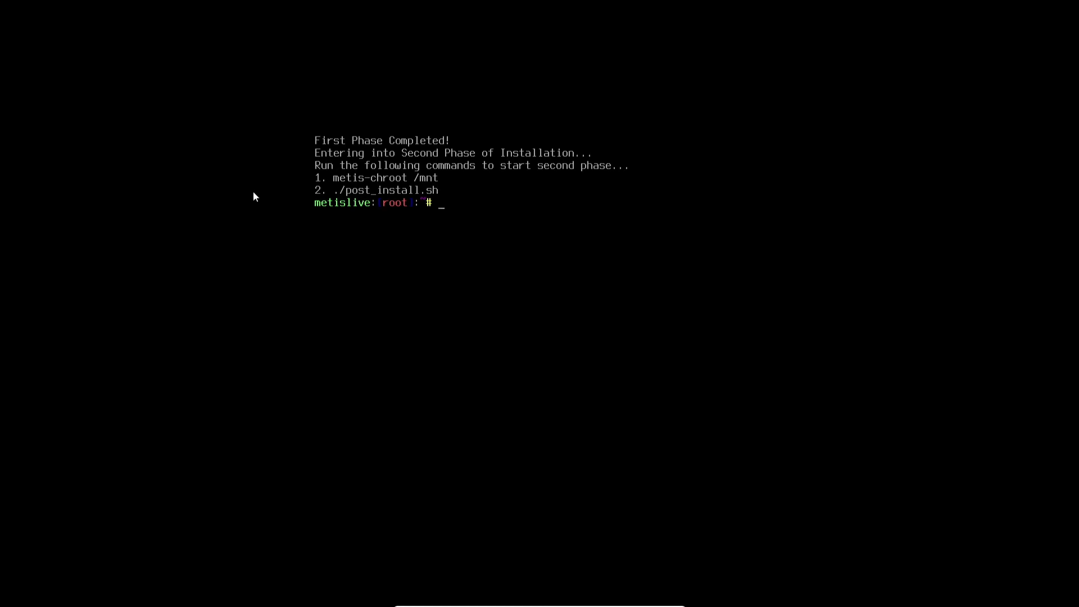
Chroot into /mnt with metis-chroot and launch ./post_install.sh for phase two
type("metis-chroot /mnt")
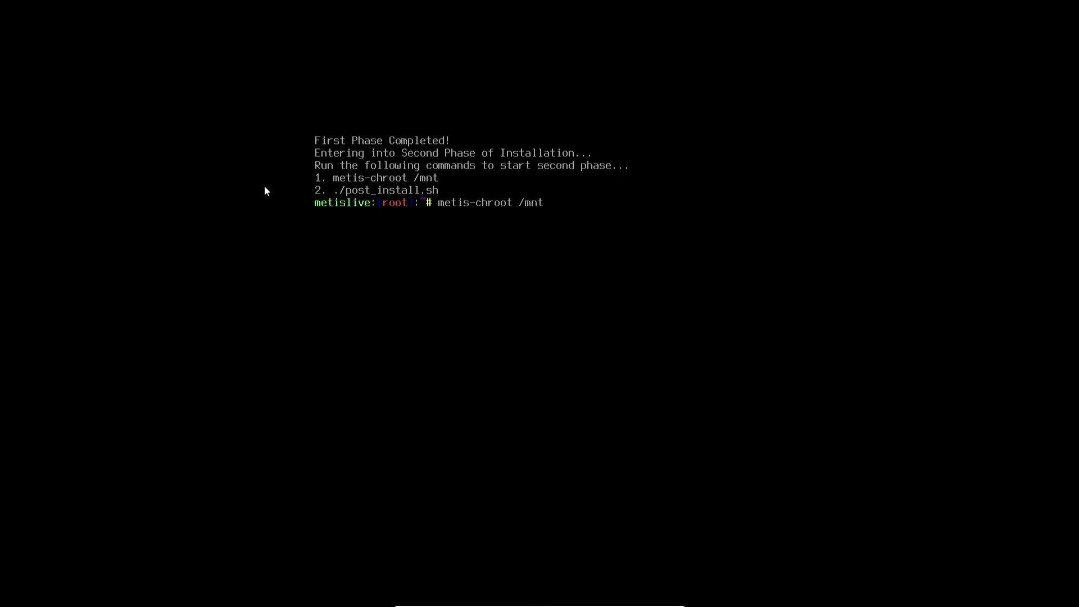
key("Return")
type("pos")
key("Tab")
key("Return")
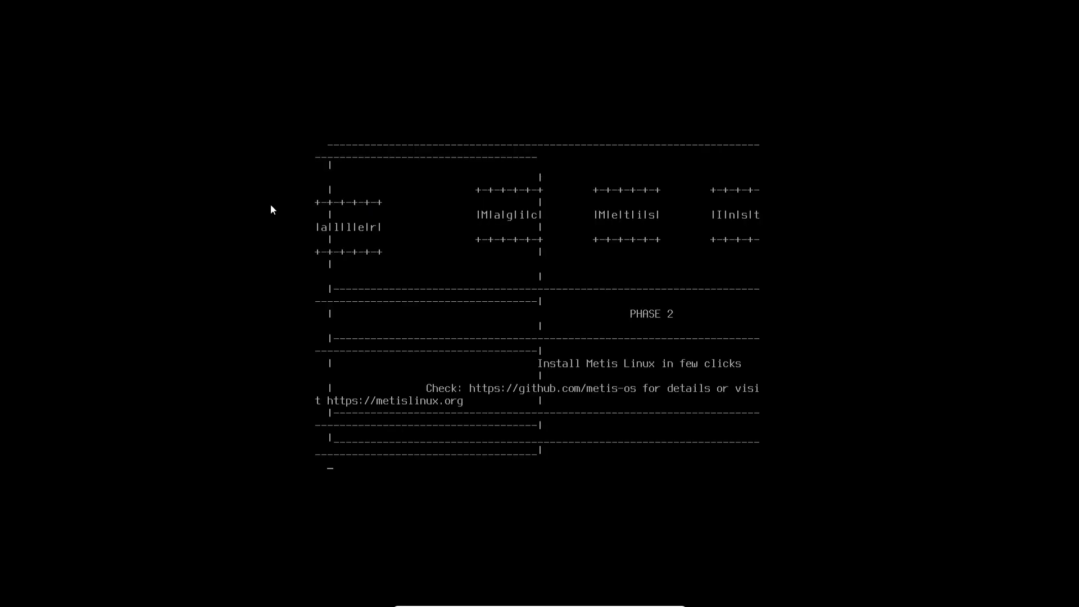
Reject the undetected timezone and enter Asia/Kathmandu as the system timezone
key("Control_R+f")
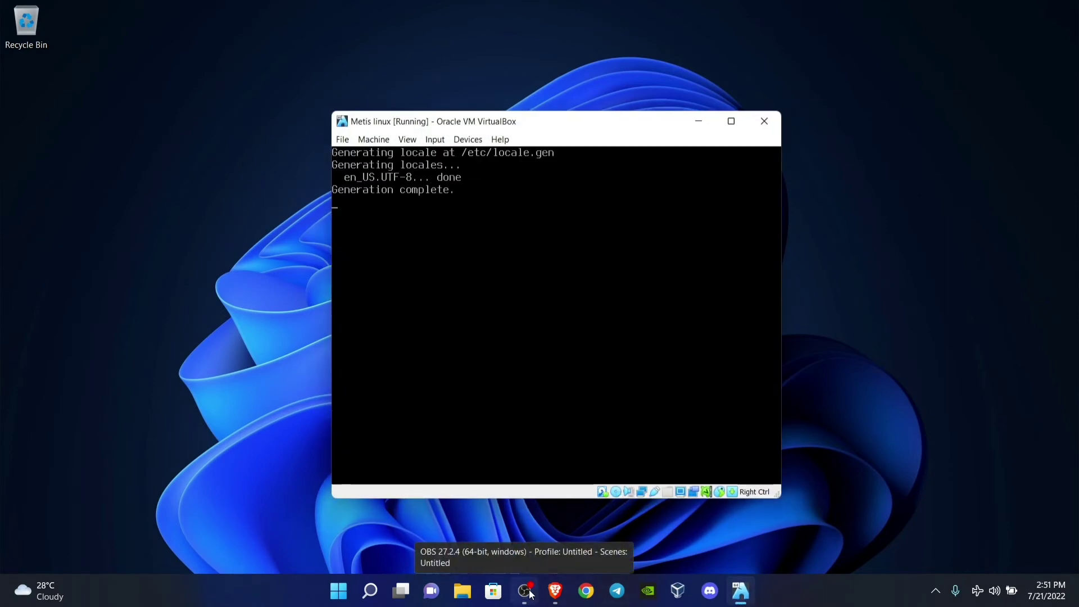
left_click_drag(531, 594, 553, 593)
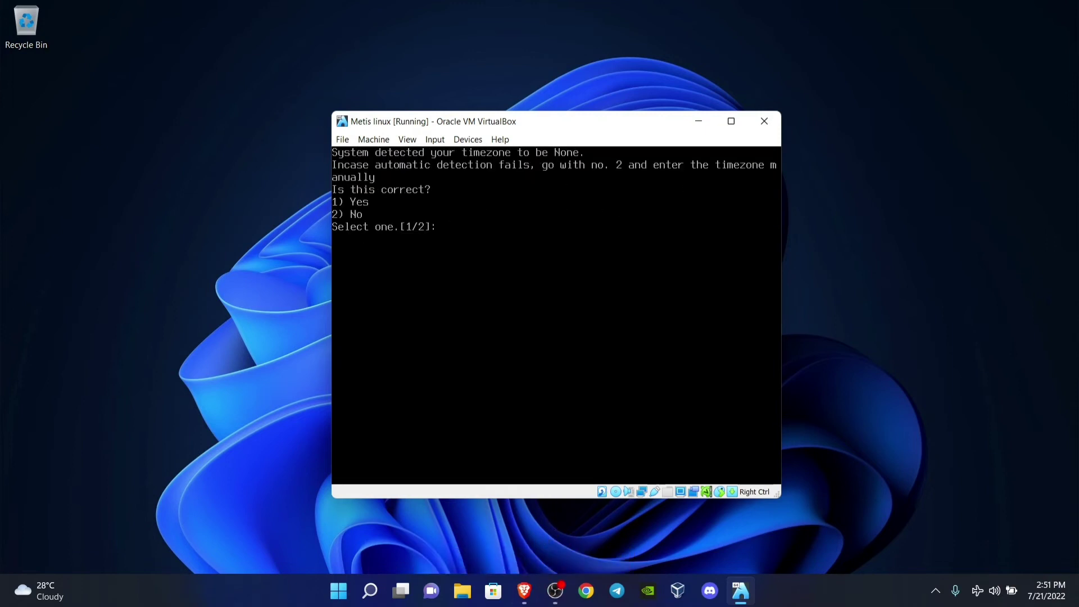
key("Control_R+f")
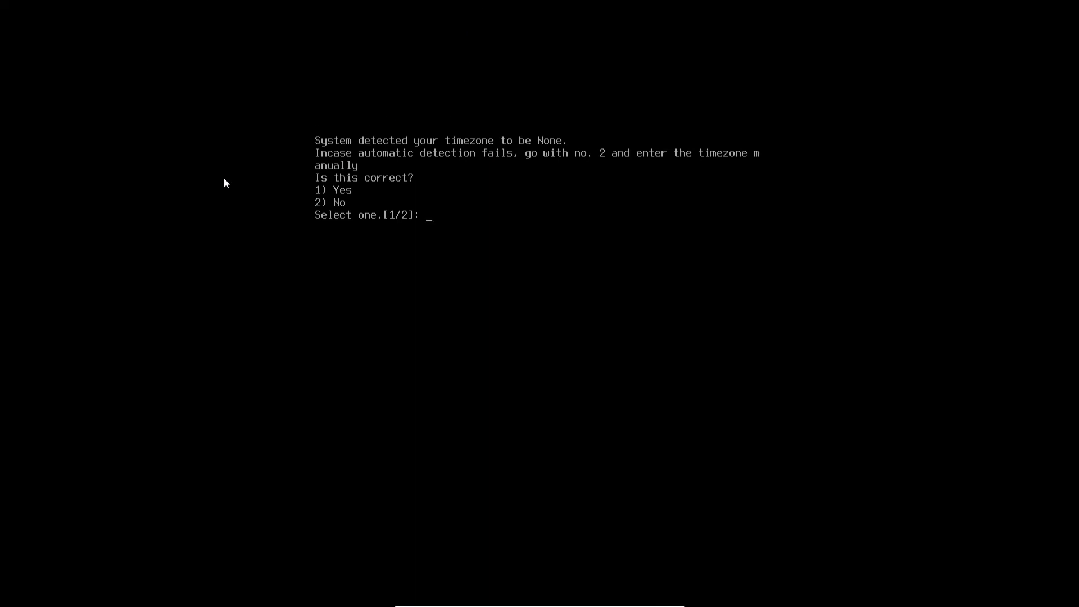
type("2")
key("Return")
type("Ais")
key("BackSpace")
key("BackSpace")
type("sia")
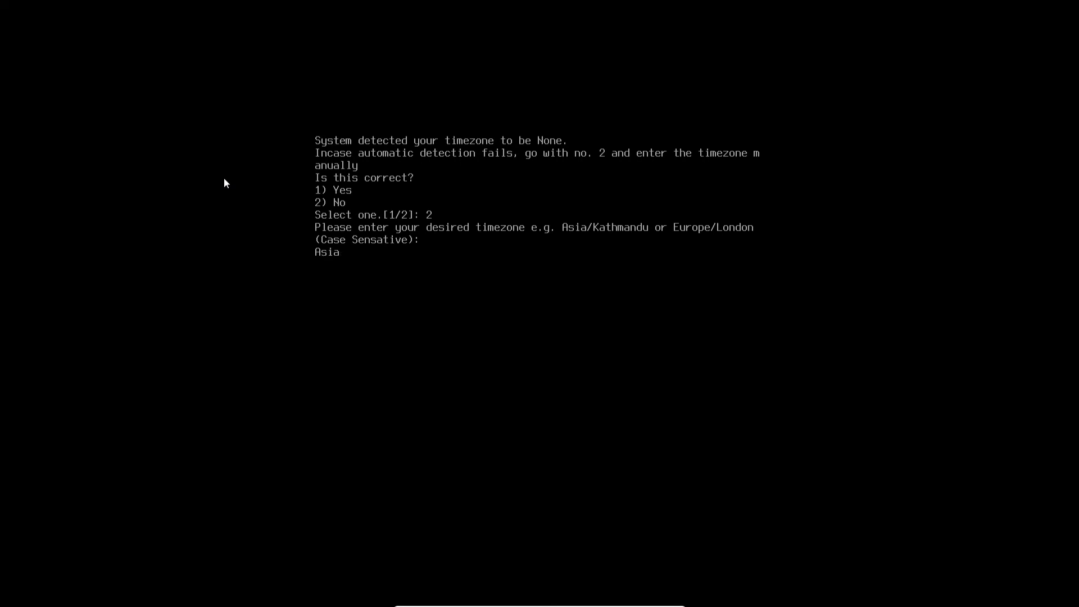
type("/Kathmandu")
key("Return")
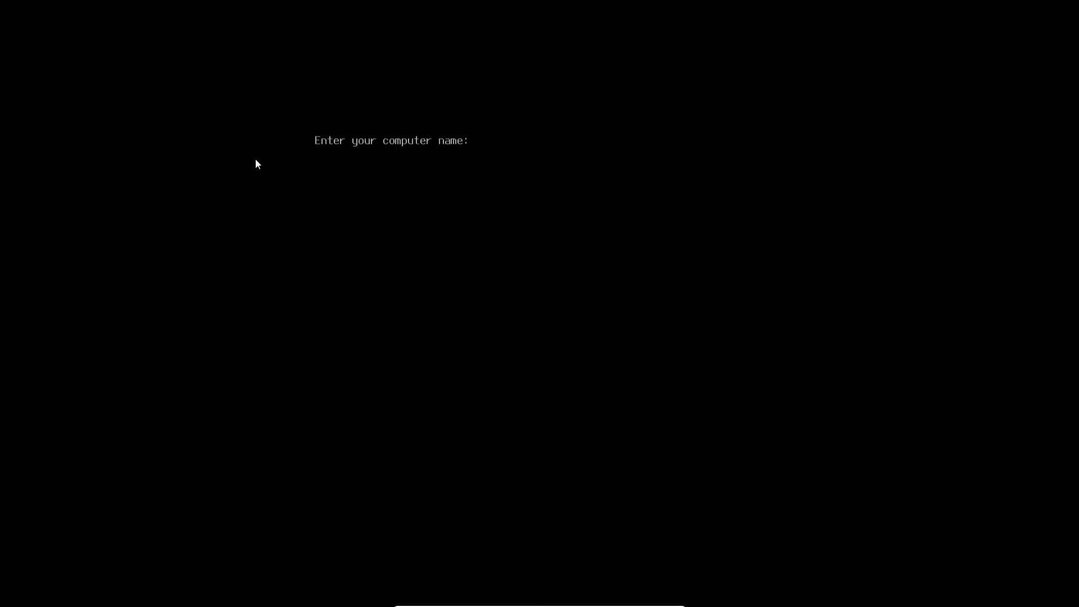
Set hostname metis, set and confirm the root password, and add the regular user 'user'
type("metis")
key("Return")
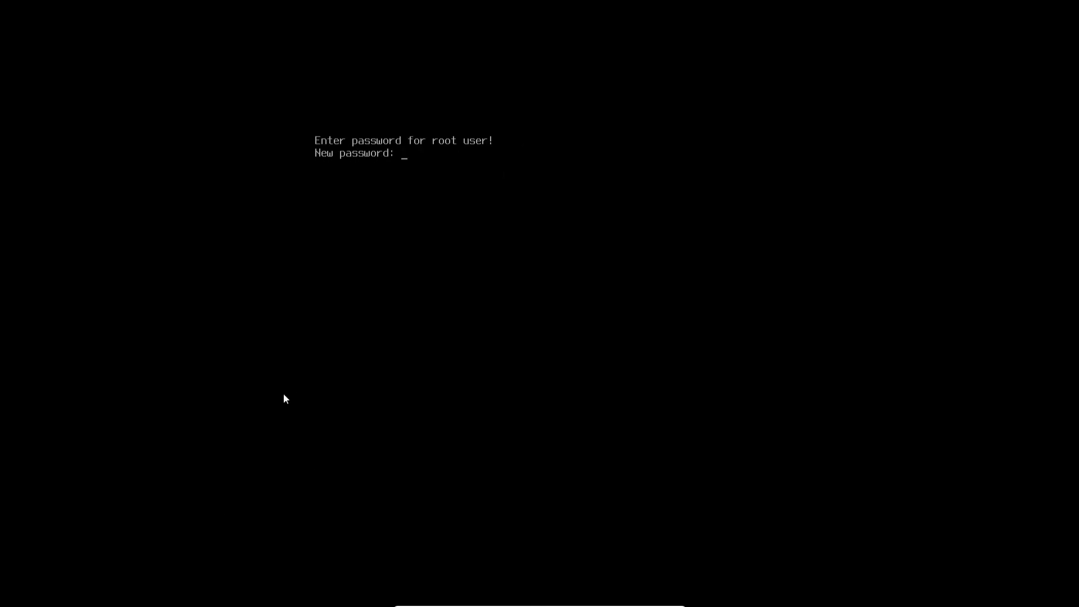
key("Return")
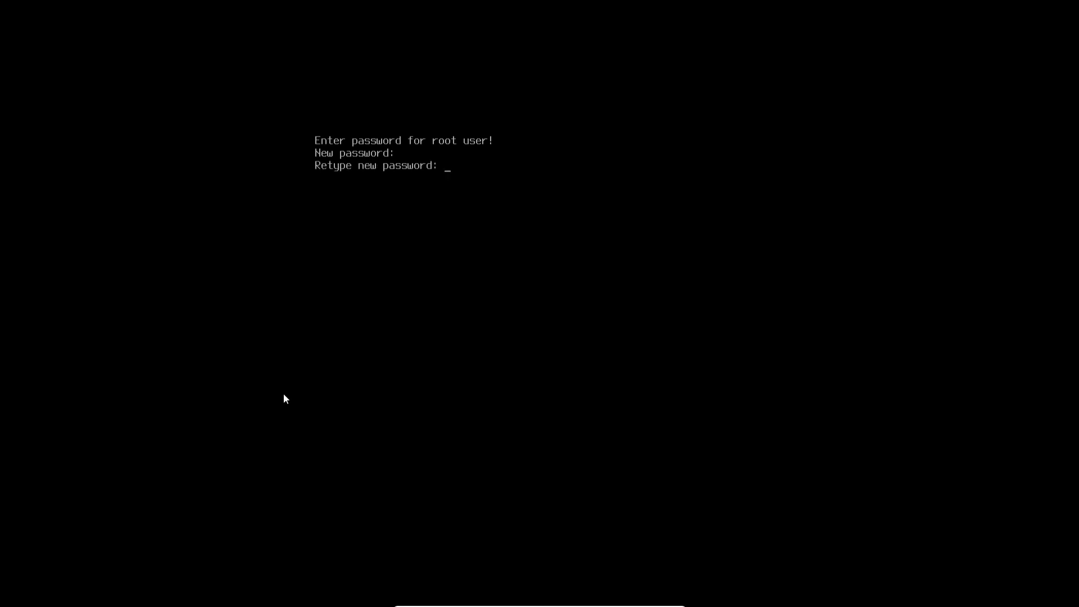
key("Return")
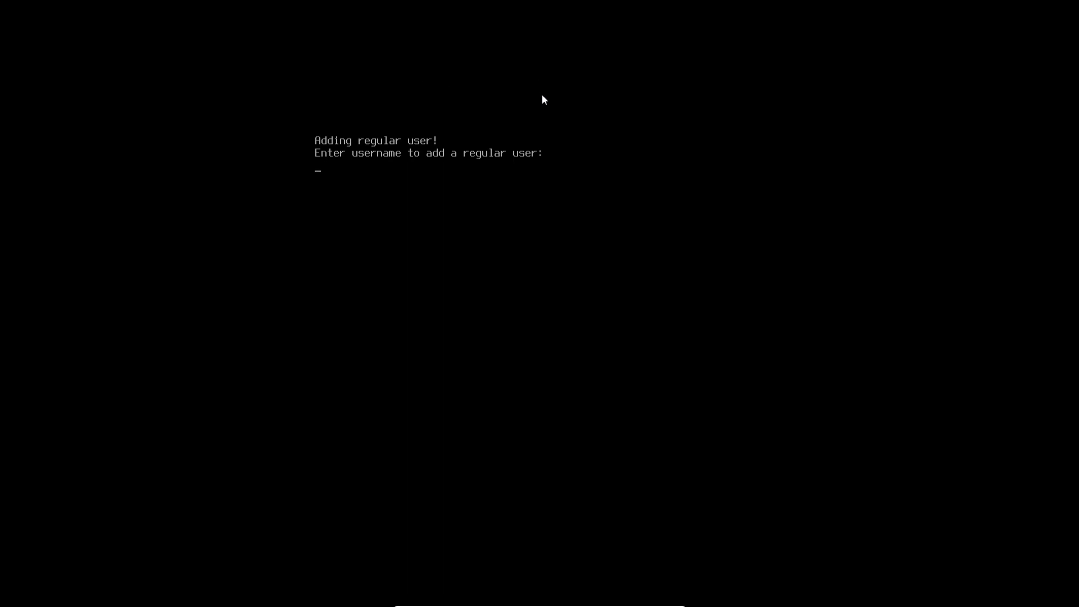
type("user")
key("Return")
key("Return")
key("Return")
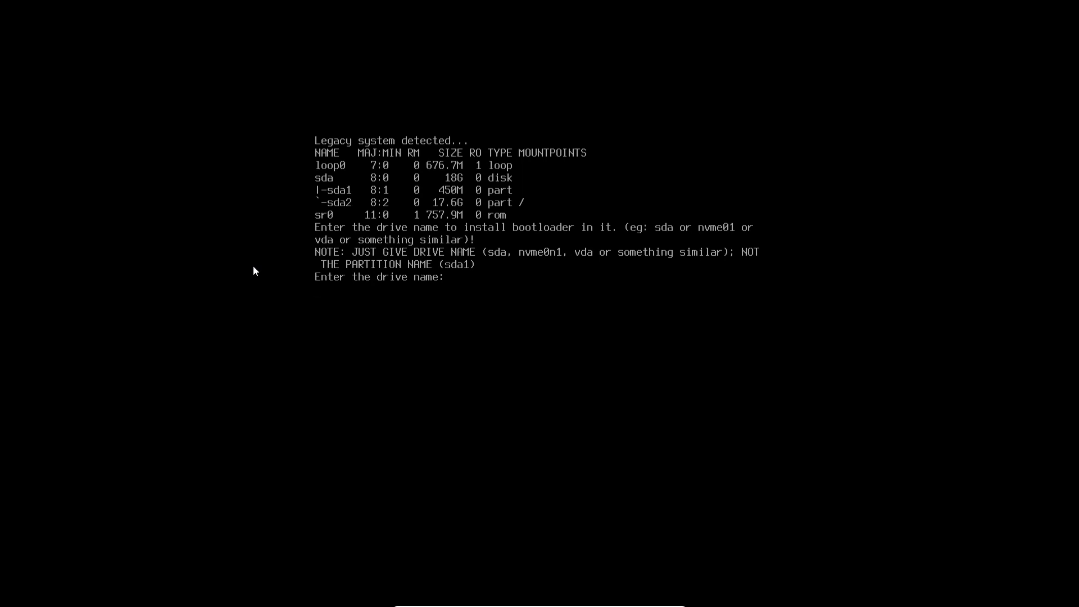
Enter sda1 as the drive for the GRUB bootloader install
type("sda1")
key("Return")
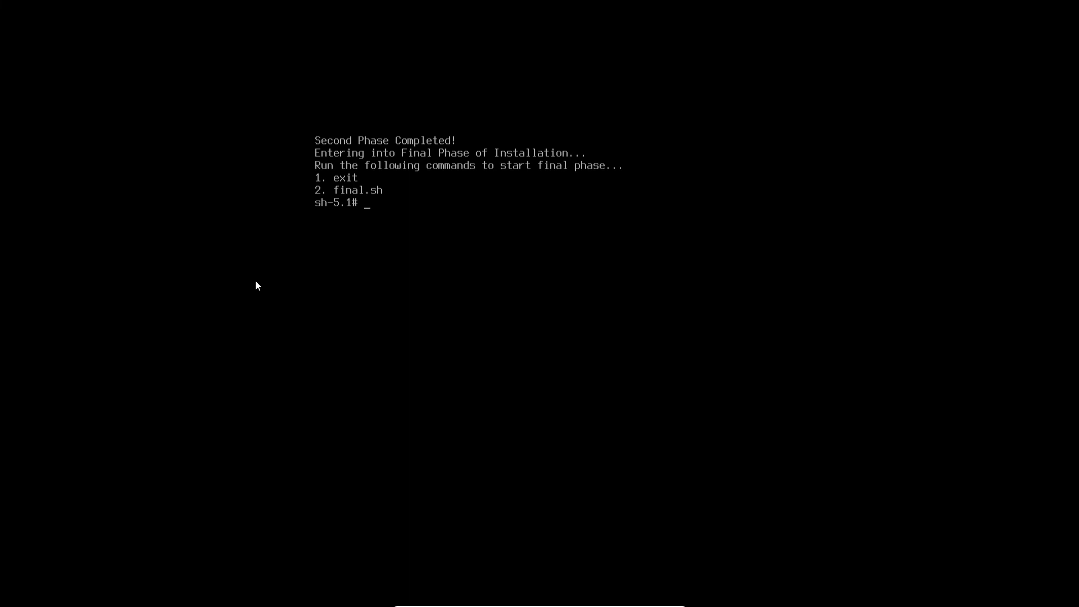
Exit the chroot shell back to the metislive root prompt
type("exit")
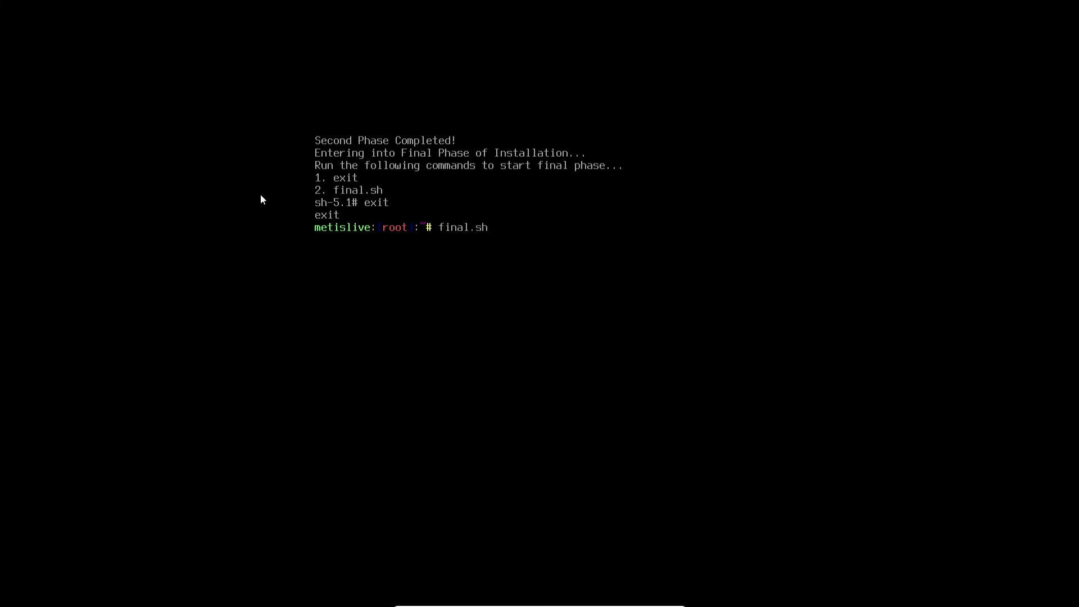
key("Return")
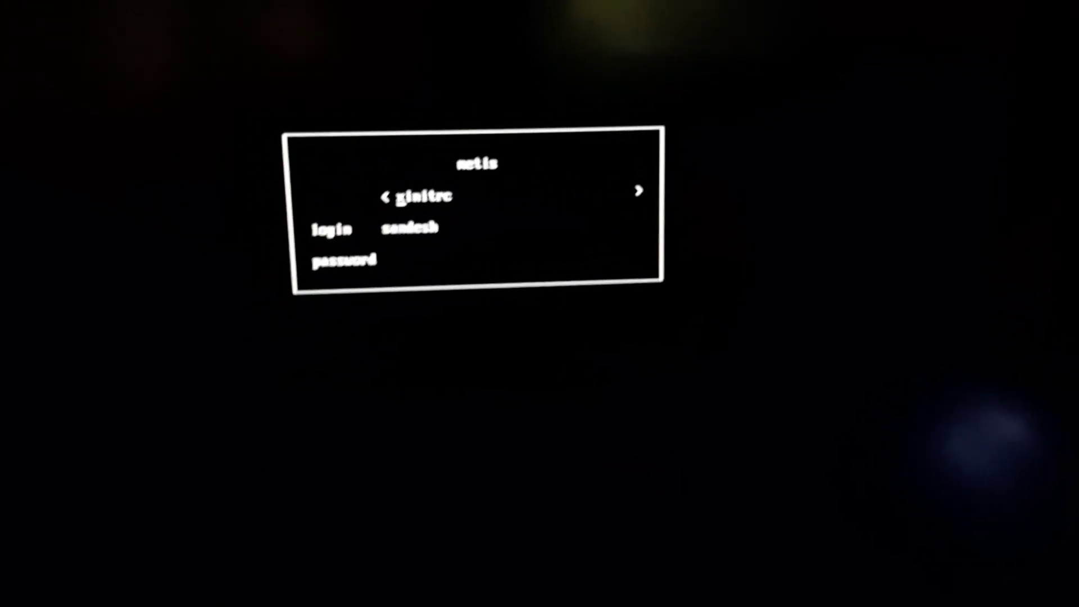
Cycle the session choice to xinitrc, move to the password field and log in
key("Right")
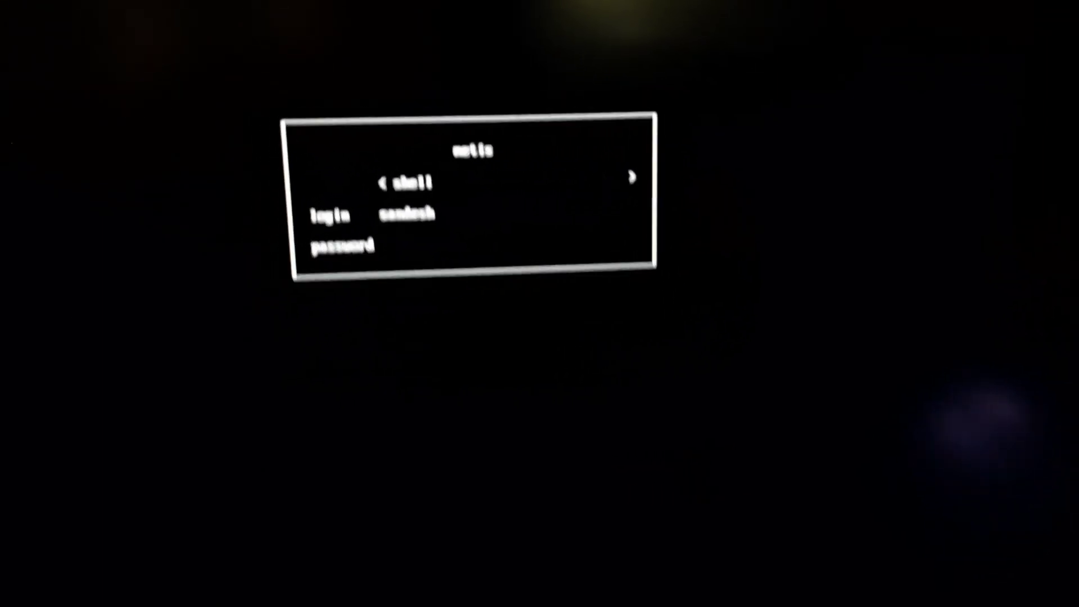
key("Right")
key("Right")
key("Left")
key("Right")
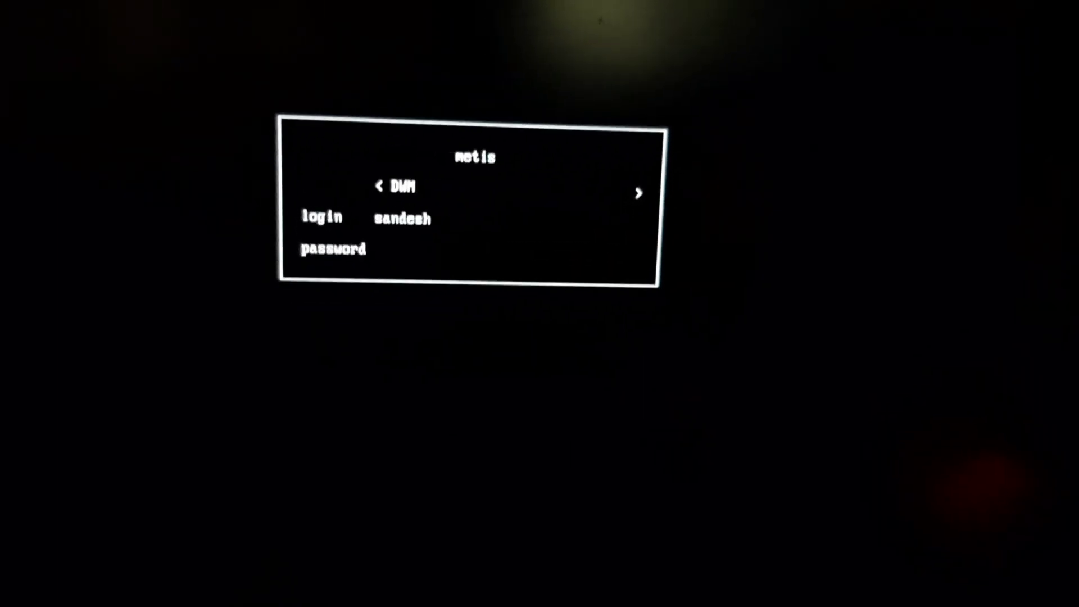
key("Left")
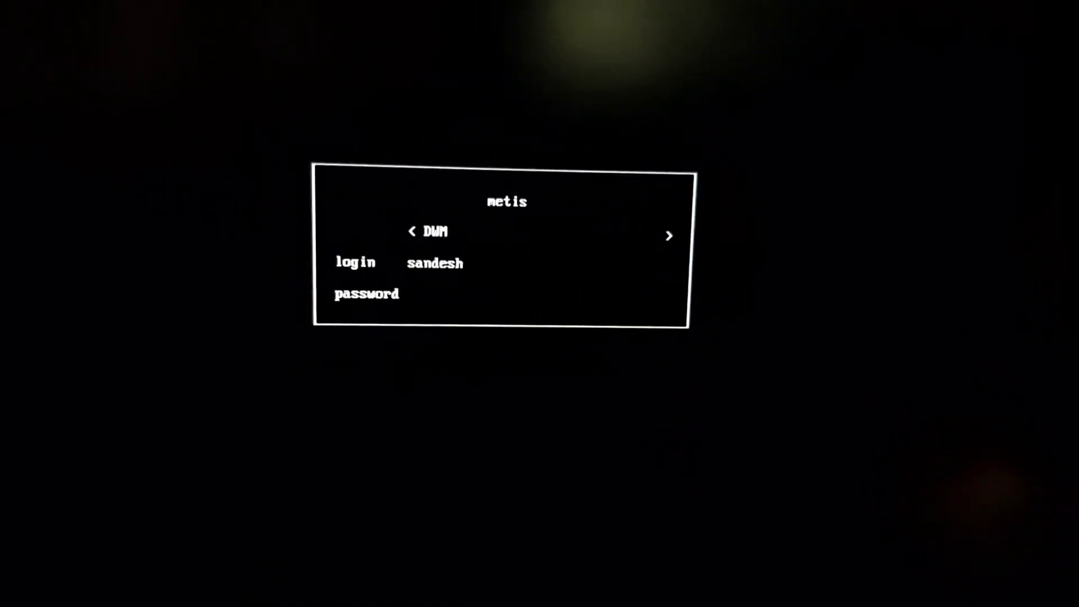
key("Right")
key("Right")
key("Down")
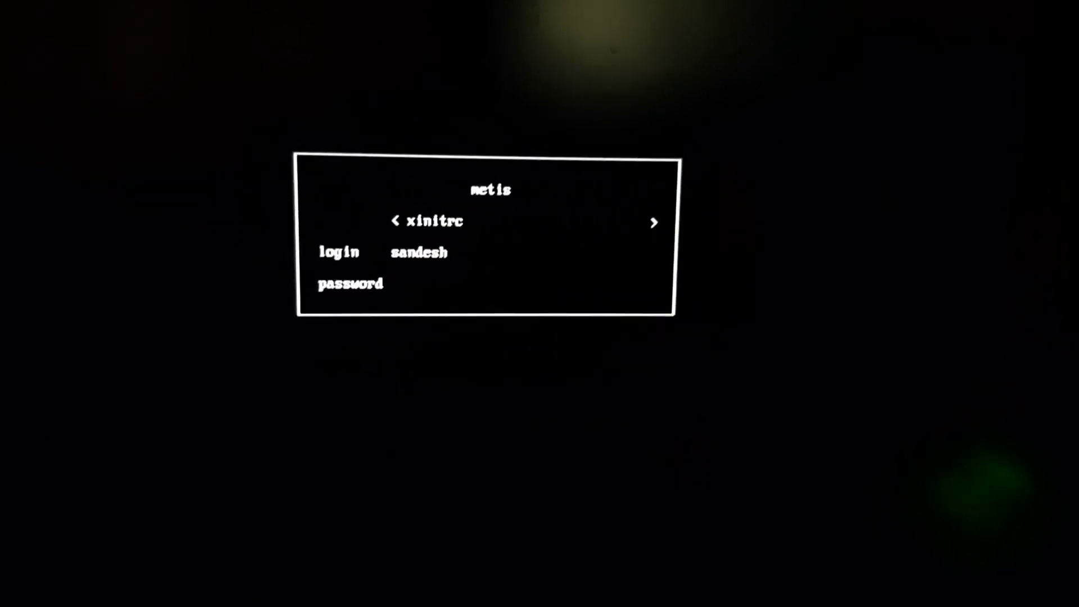
key("Down")
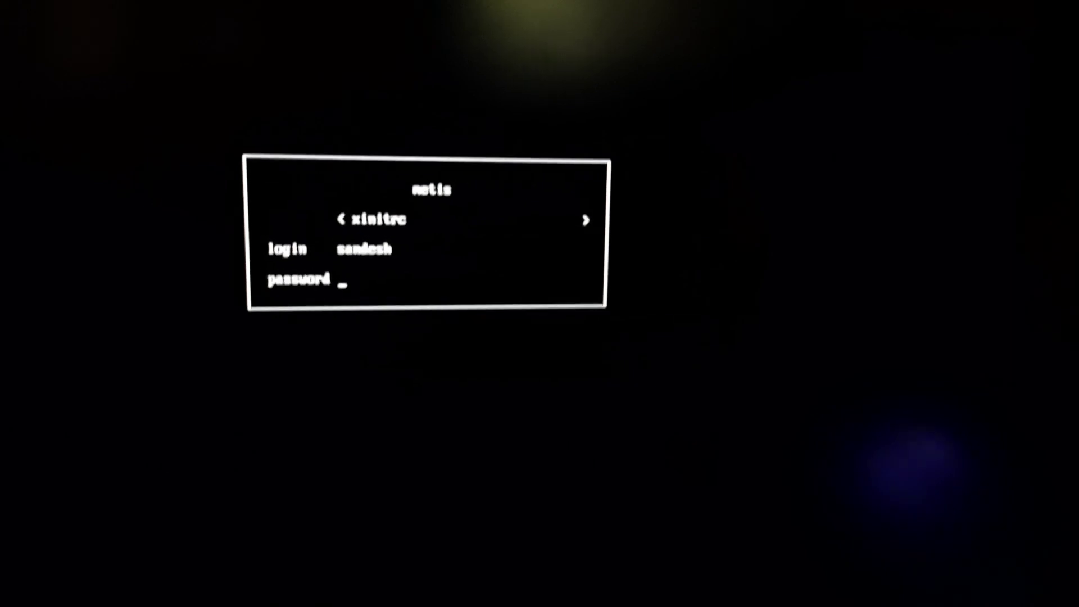
key("Return")
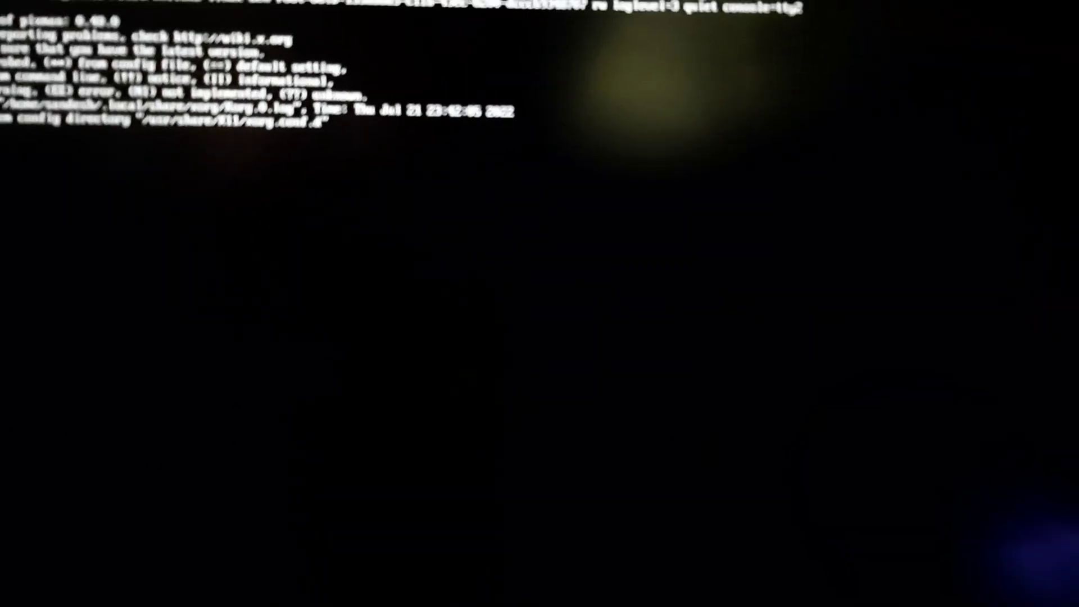